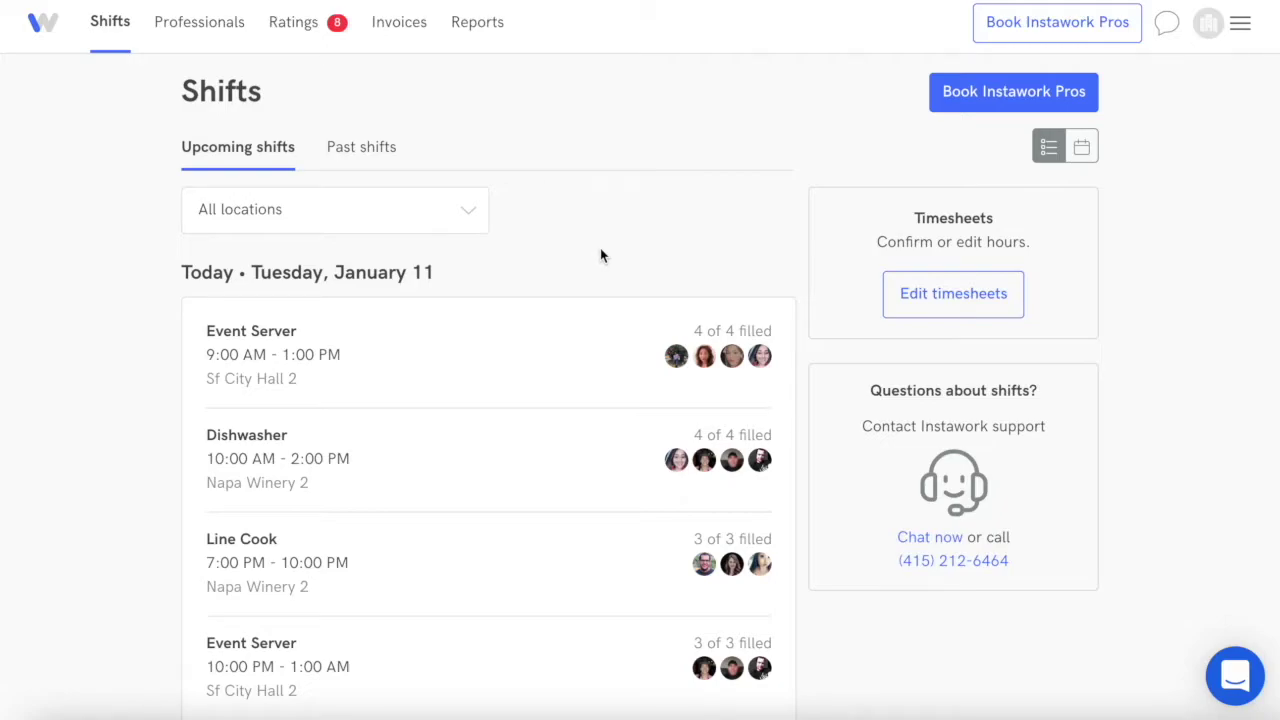
# Start booking Pros at a new location named Derek's - Ocean View
pyautogui.click(950, 104)
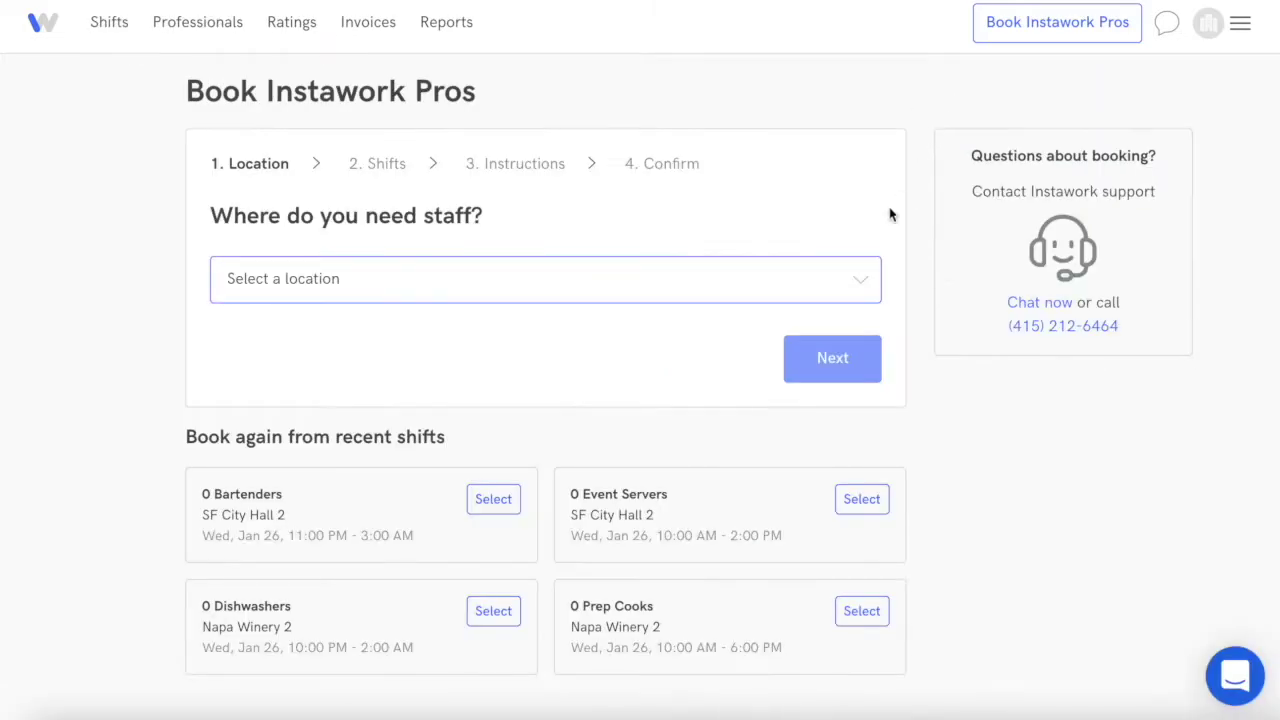
pyautogui.click(811, 278)
pyautogui.click(800, 306)
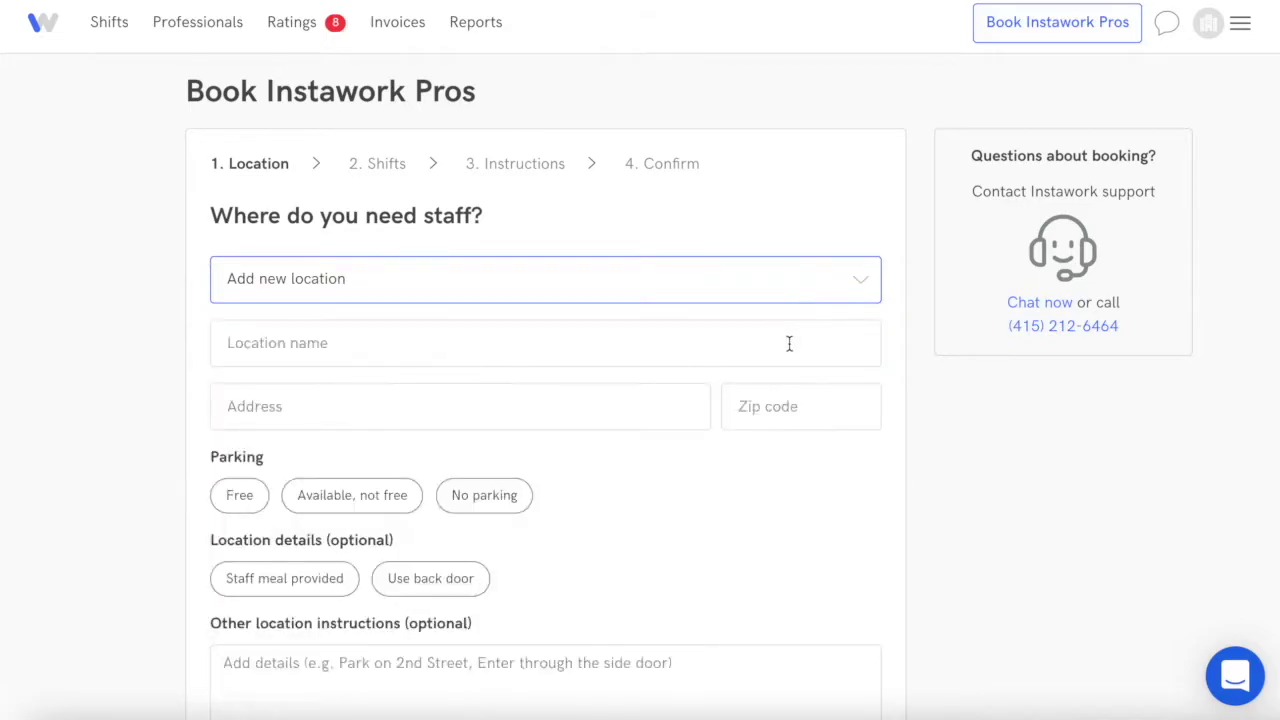
pyautogui.click(789, 343)
pyautogui.write("Derek's - Ocean View")
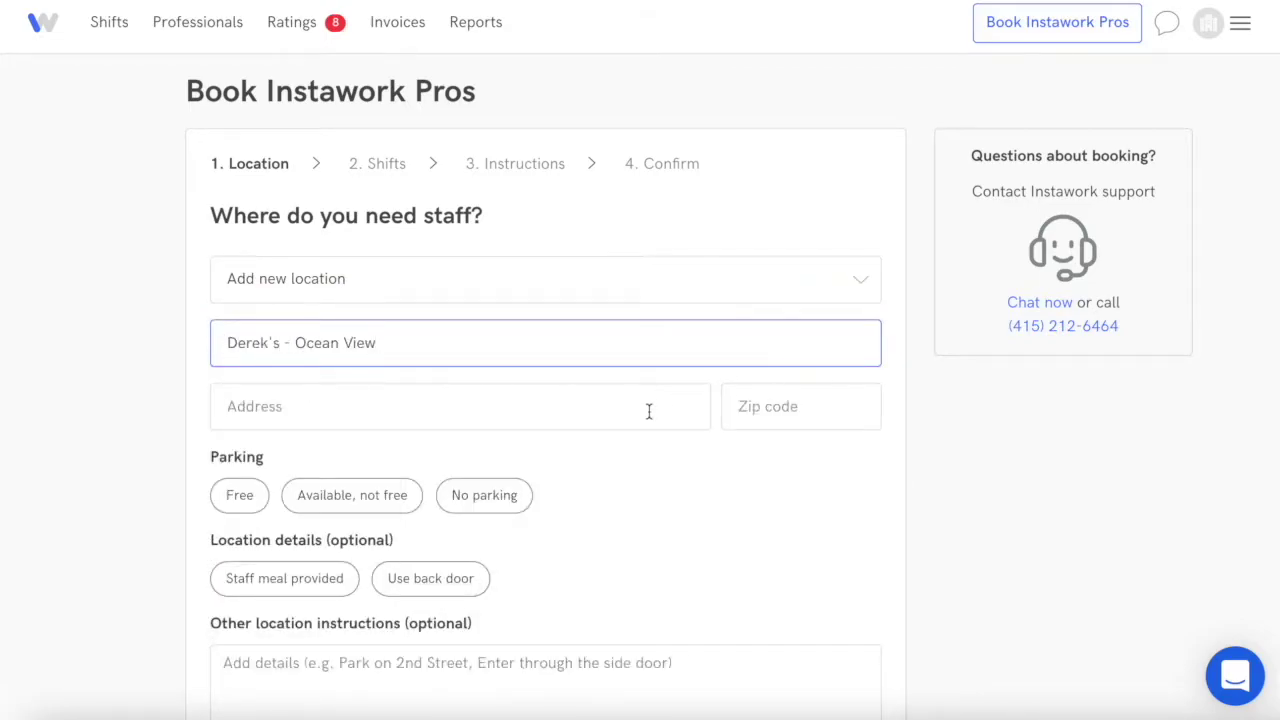
pyautogui.click(649, 411)
pyautogui.write('78 Oc')
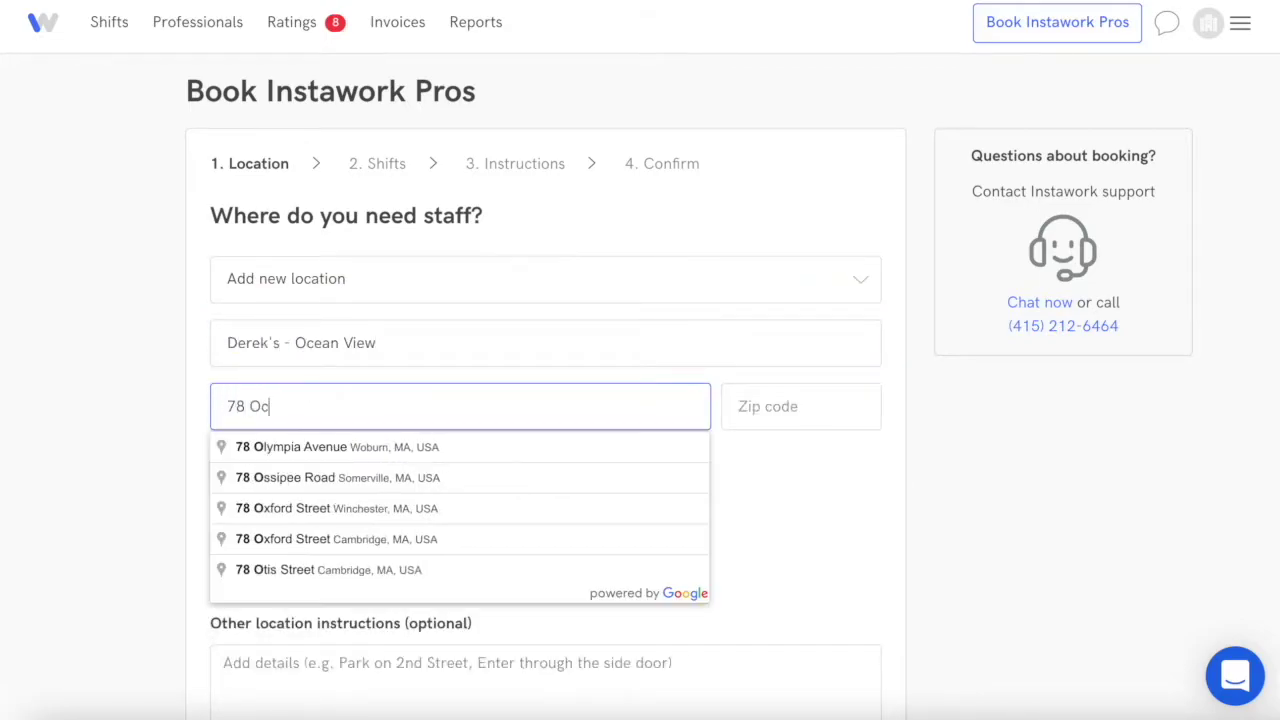
pyautogui.write('ean View San')
pyautogui.click(649, 445)
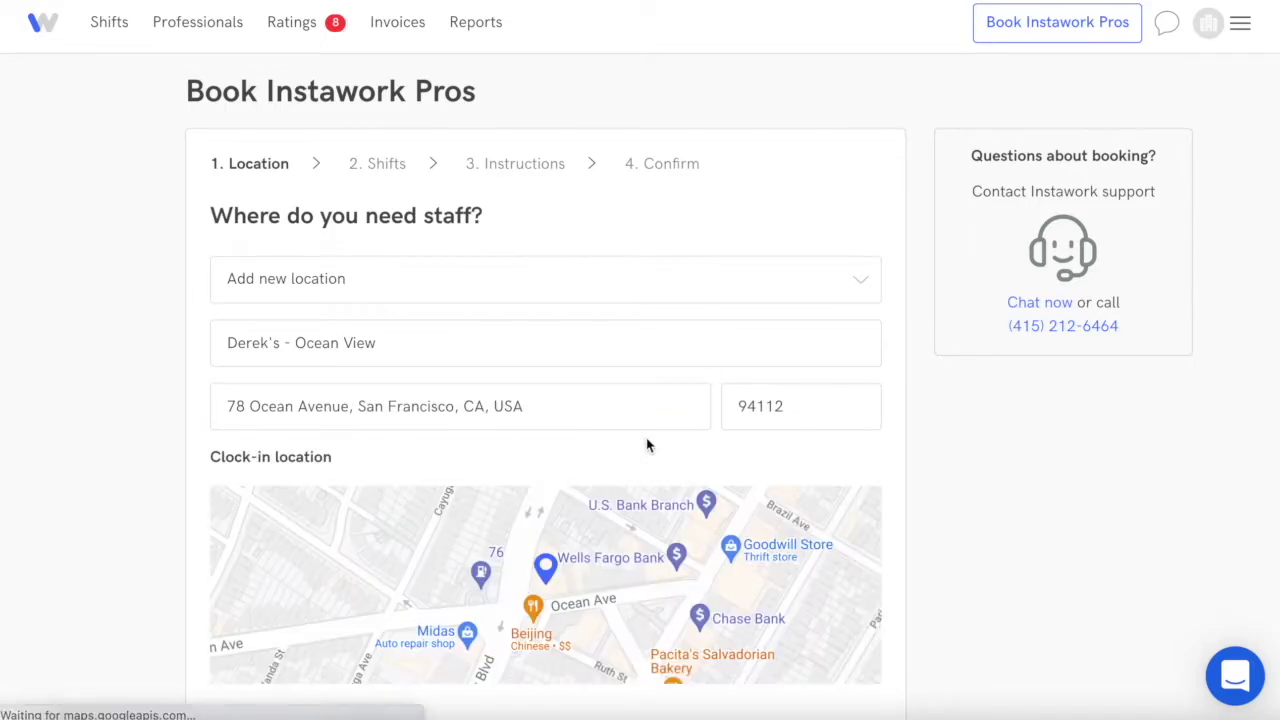
pyautogui.scroll(-3, 640, 444)
pyautogui.scroll(-2, 615, 444)
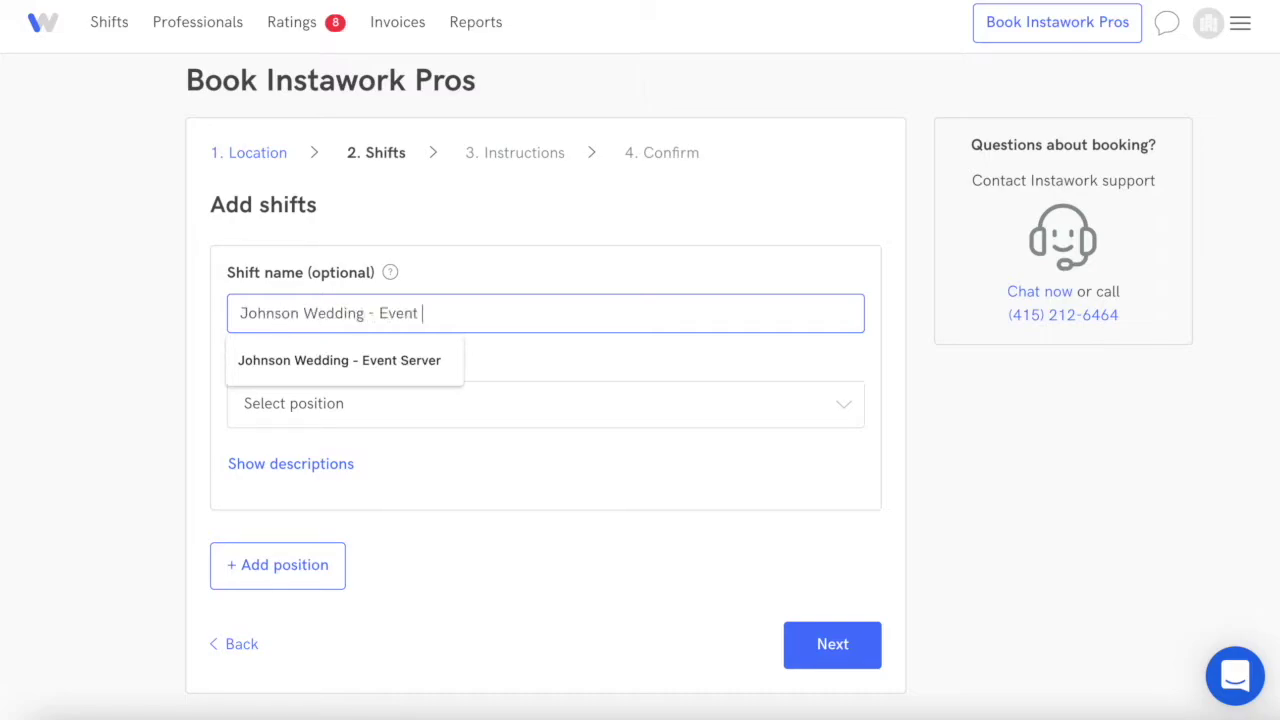
# Choose Event Server as the position for the Johnson Wedding - Event Server shift
pyautogui.click(771, 404)
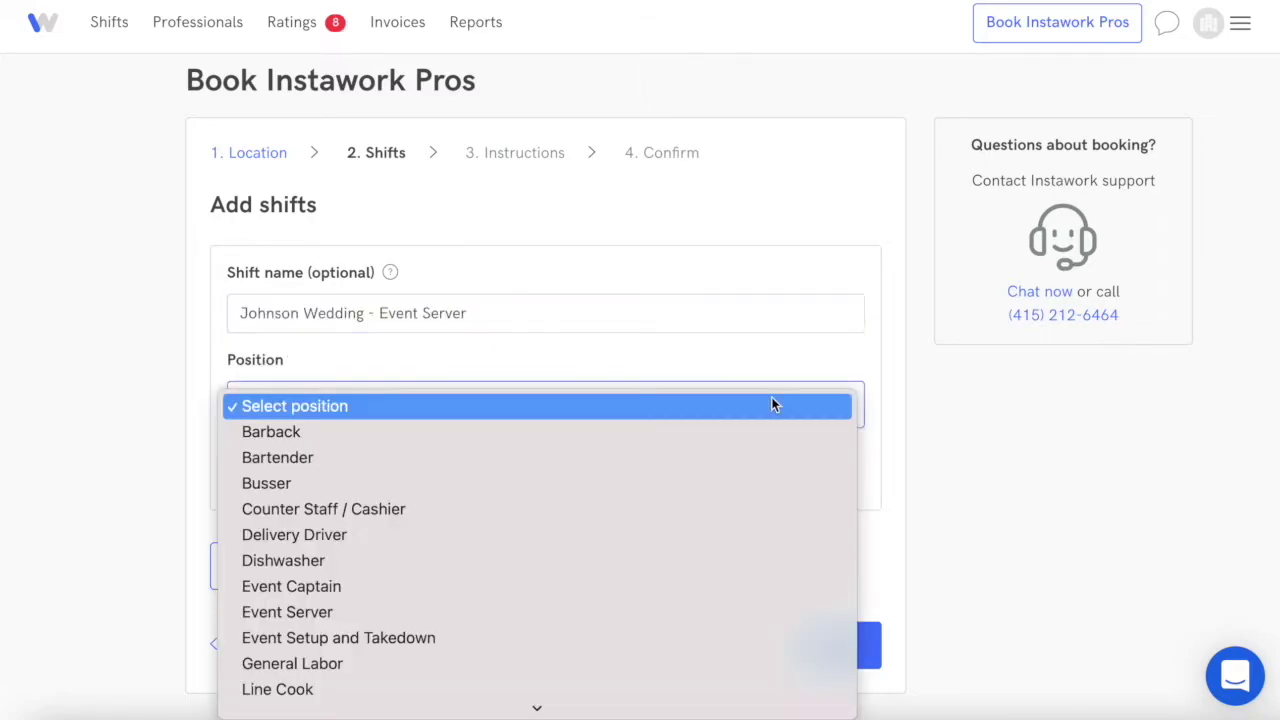
pyautogui.click(755, 608)
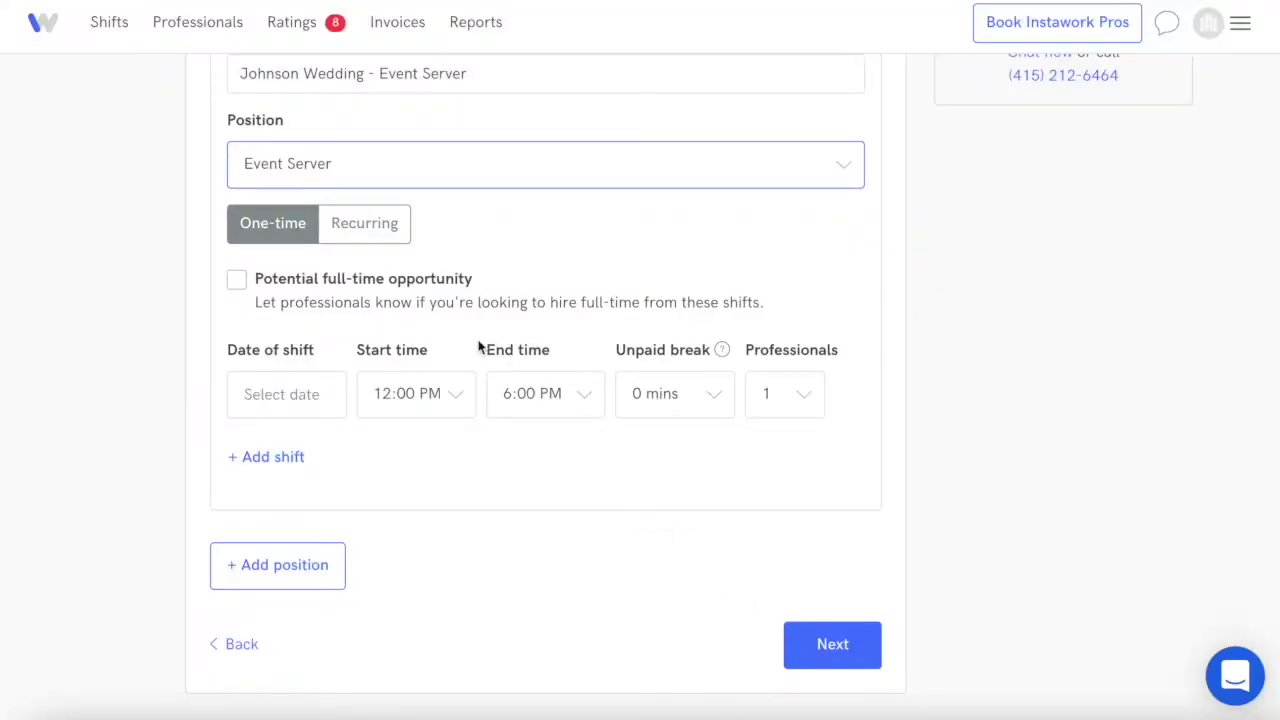
# Set a one-time shift on January 22, 1:00–8:00 PM, 30-minute break, two Pros
pyautogui.click(392, 245)
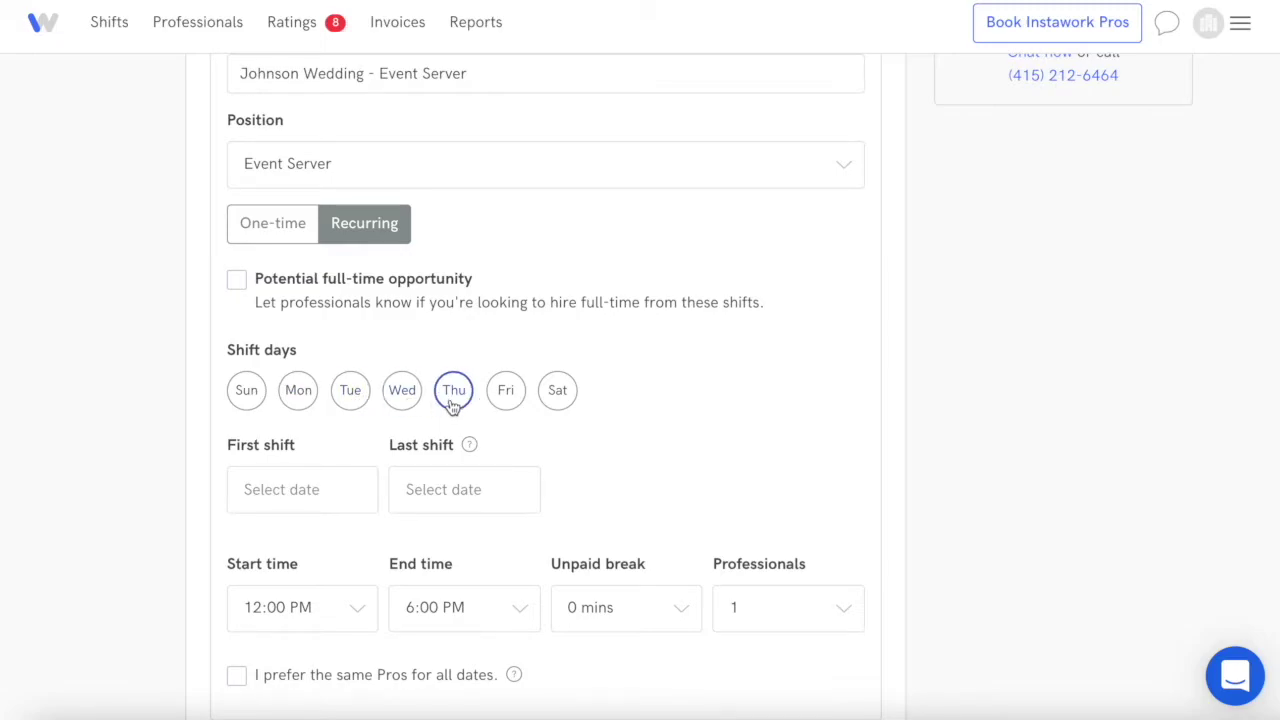
pyautogui.click(278, 231)
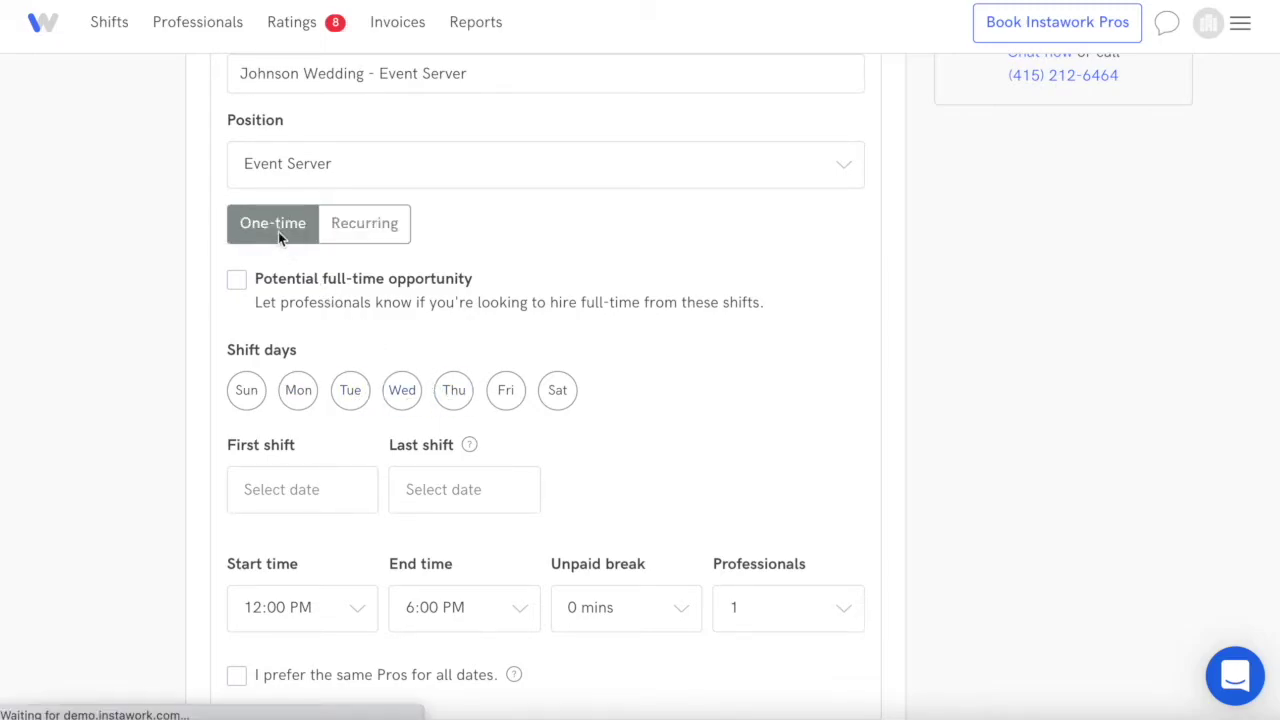
pyautogui.click(290, 397)
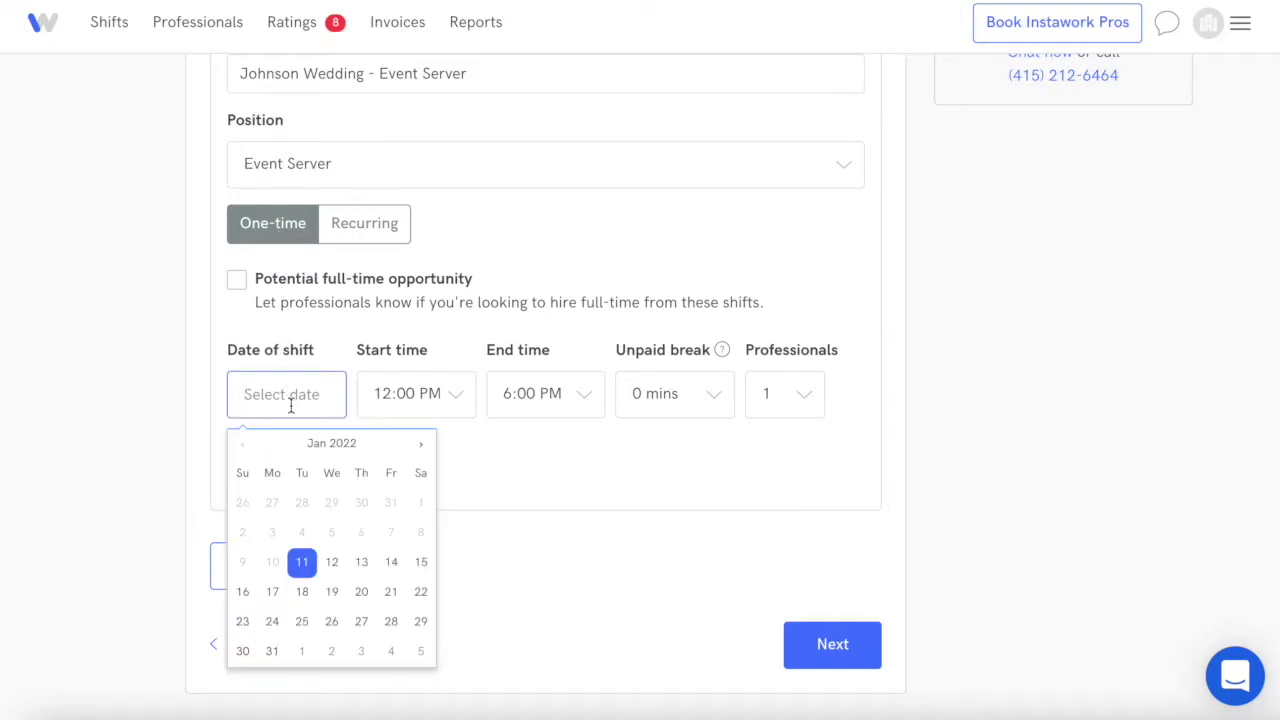
pyautogui.click(421, 591)
pyautogui.click(440, 412)
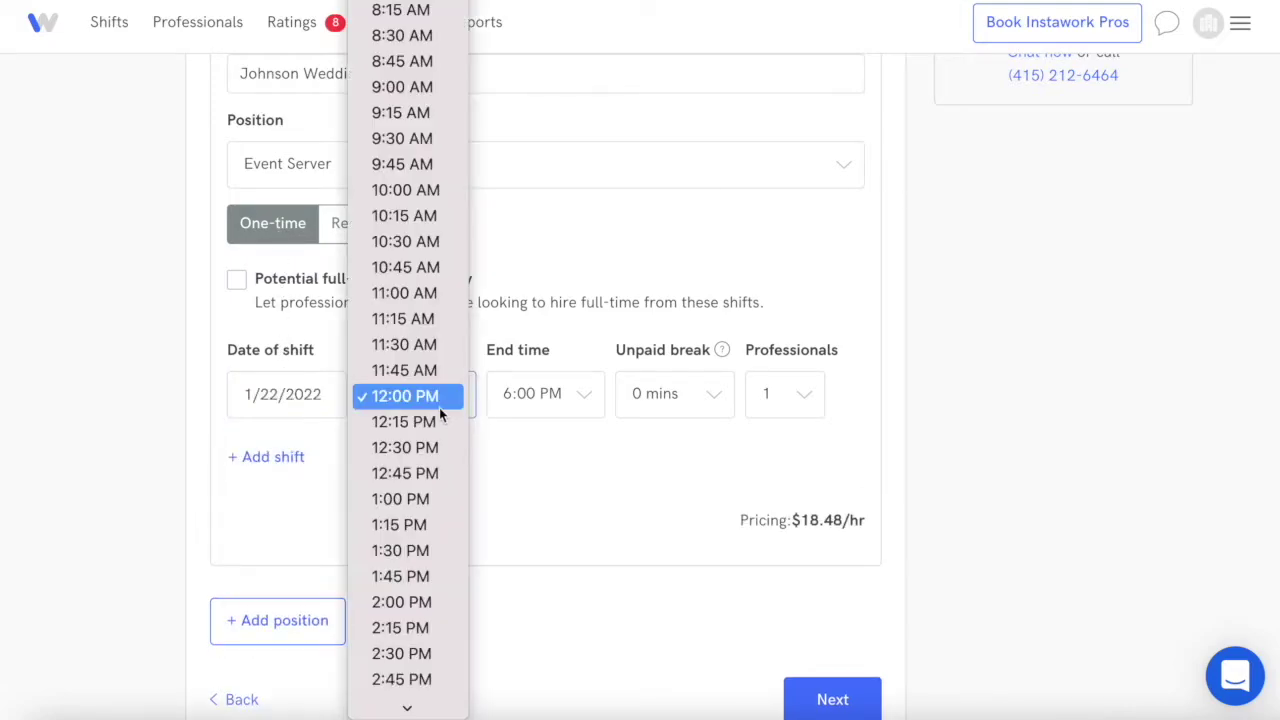
pyautogui.click(441, 500)
pyautogui.click(566, 410)
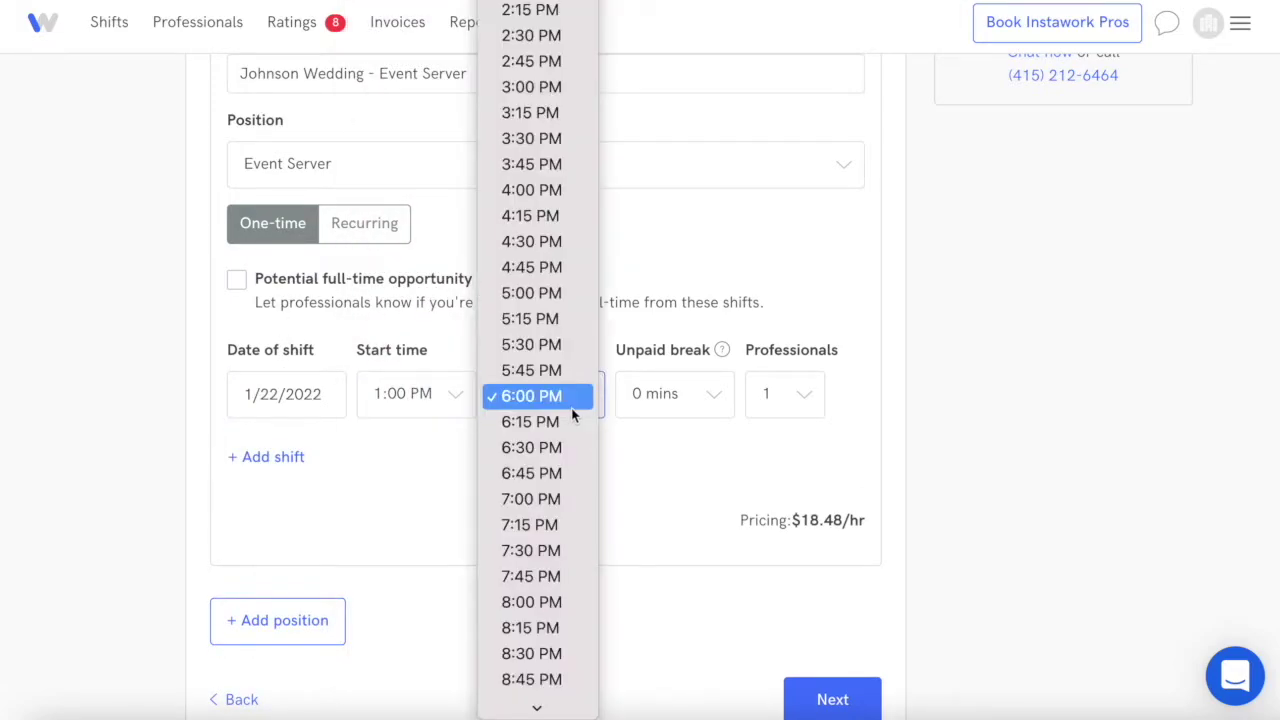
pyautogui.click(575, 605)
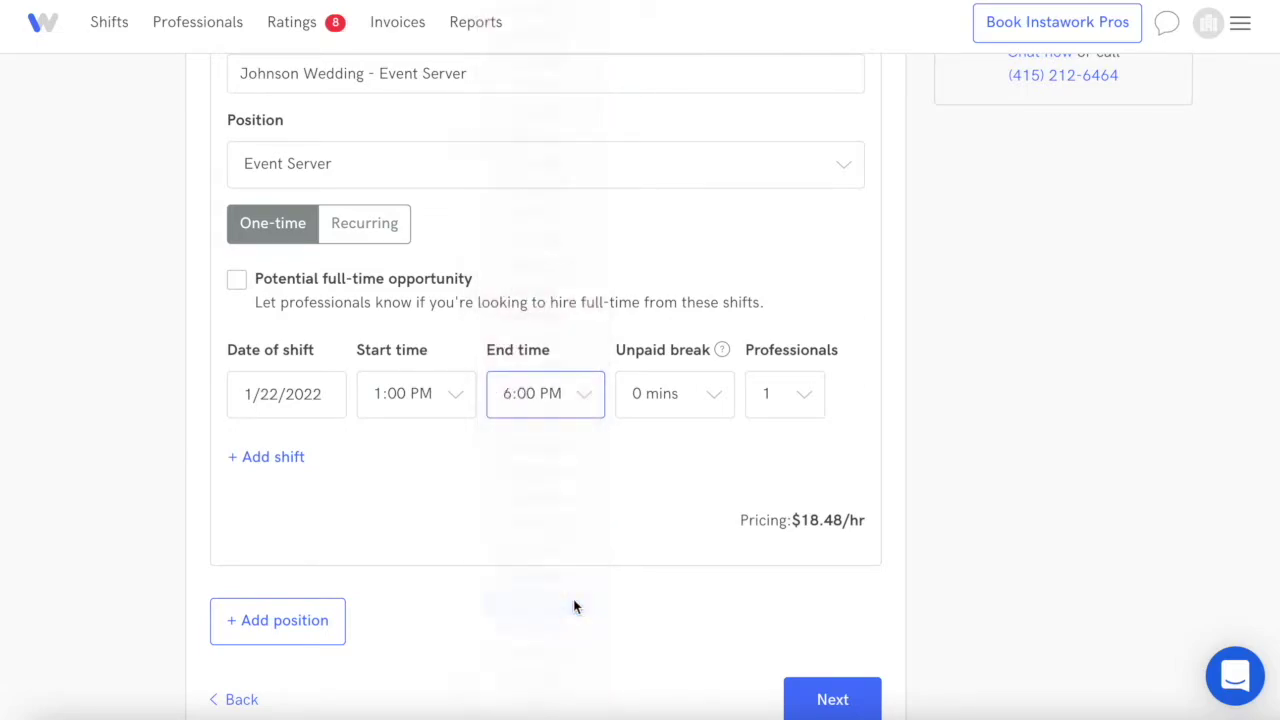
pyautogui.click(680, 408)
pyautogui.click(685, 552)
pyautogui.click(796, 406)
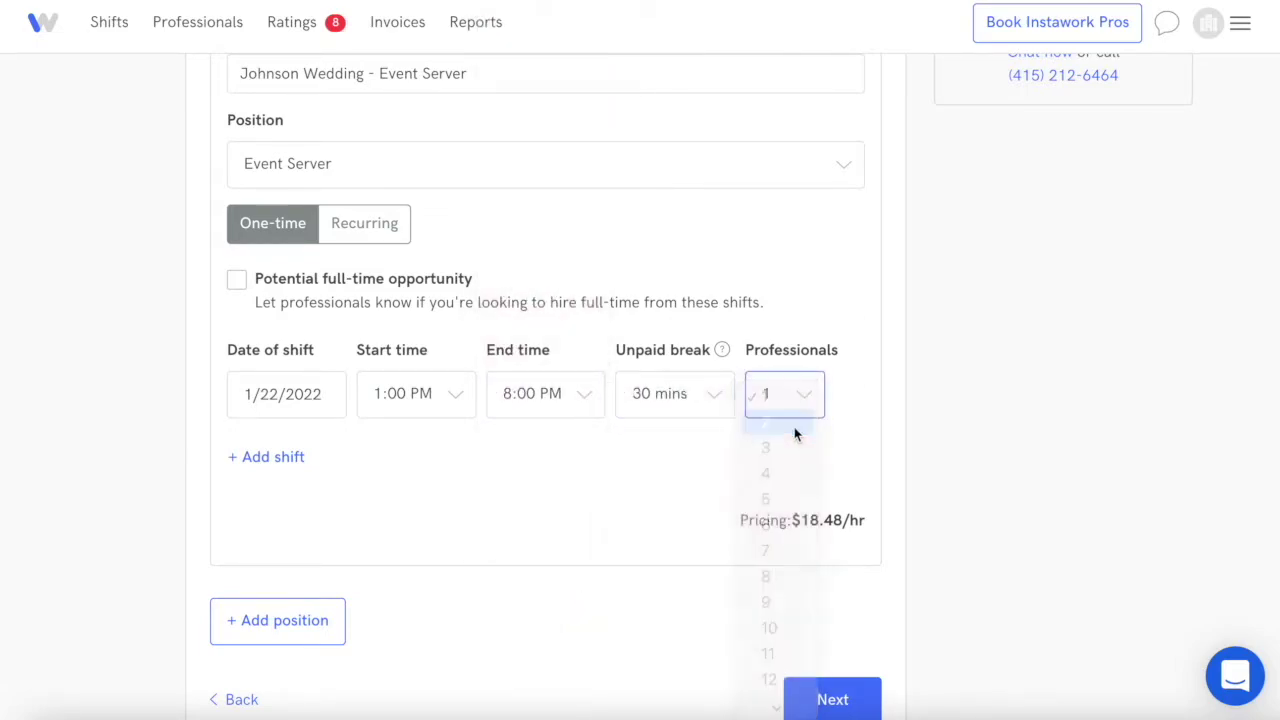
# Add a second shift on January 23 and prefer the same Pros for both dates
pyautogui.click(283, 457)
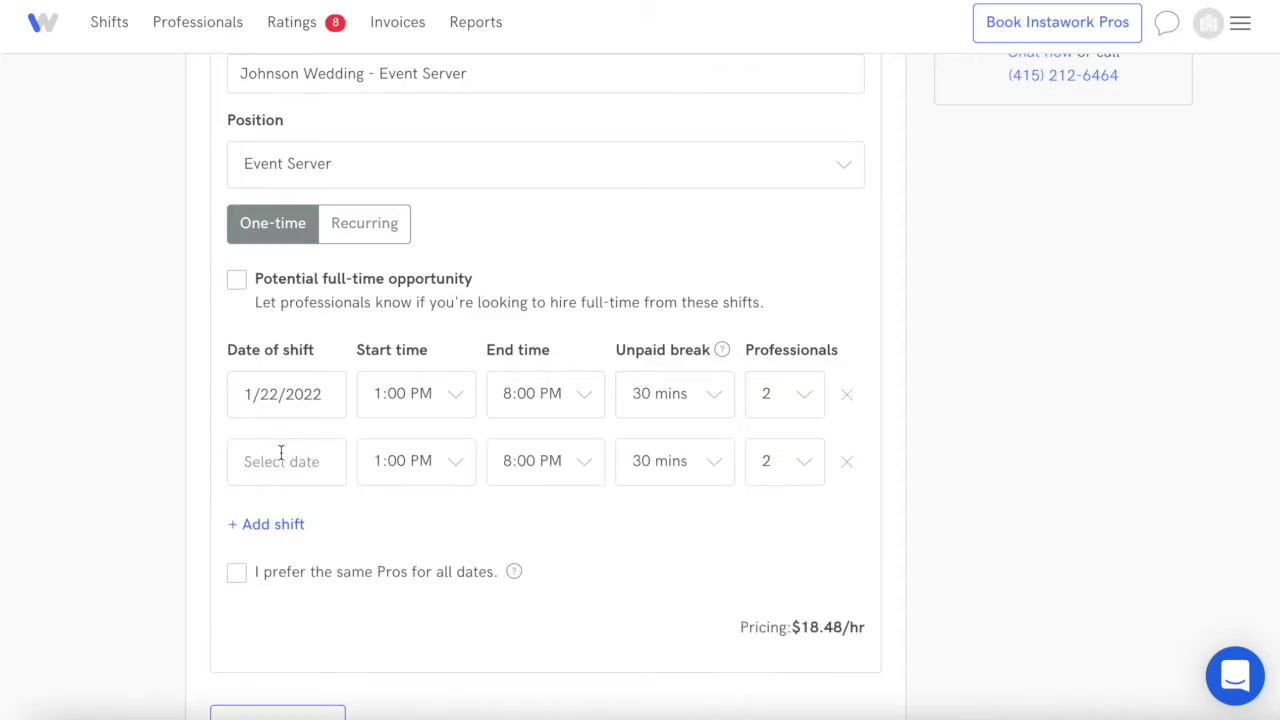
pyautogui.click(281, 455)
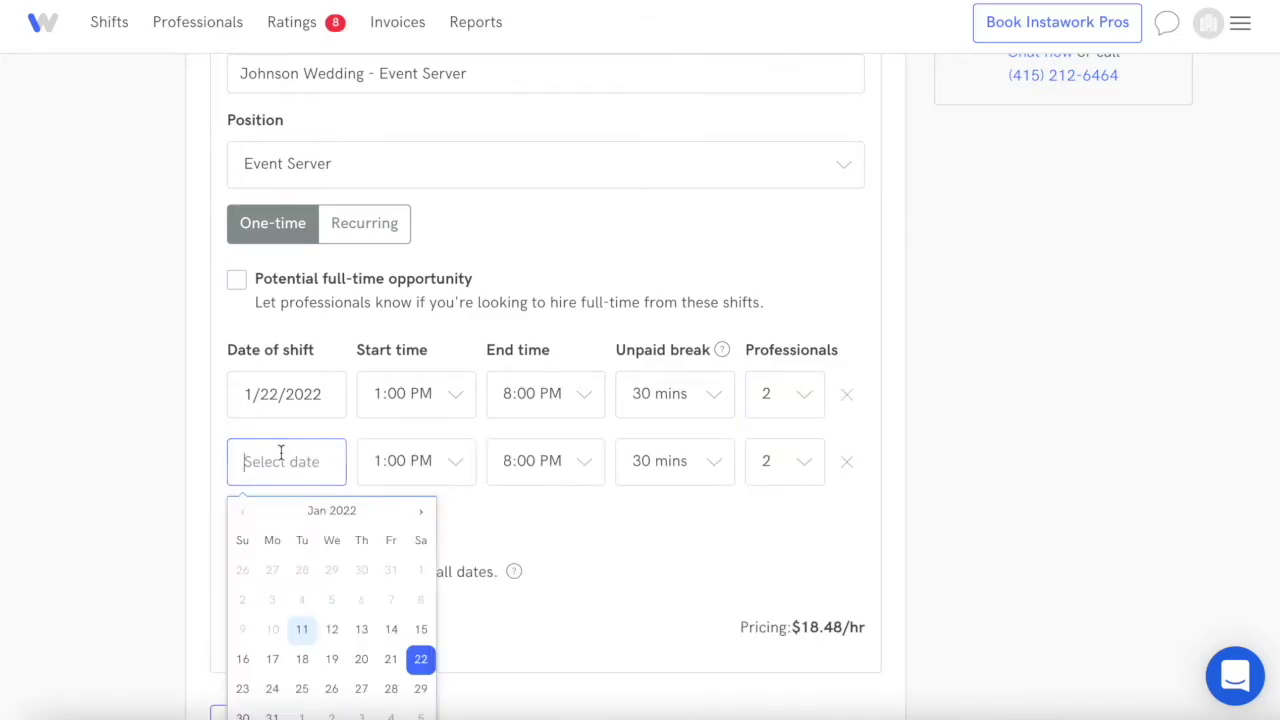
pyautogui.click(243, 689)
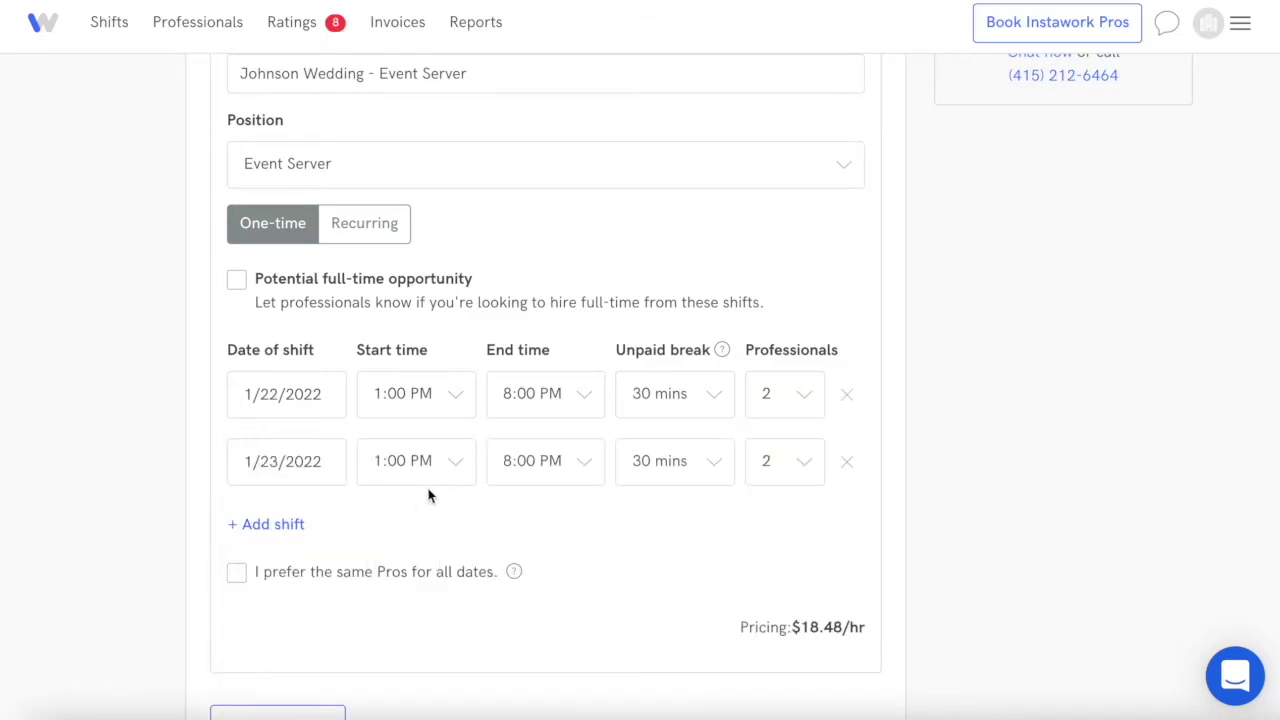
pyautogui.scroll(-1, 428, 496)
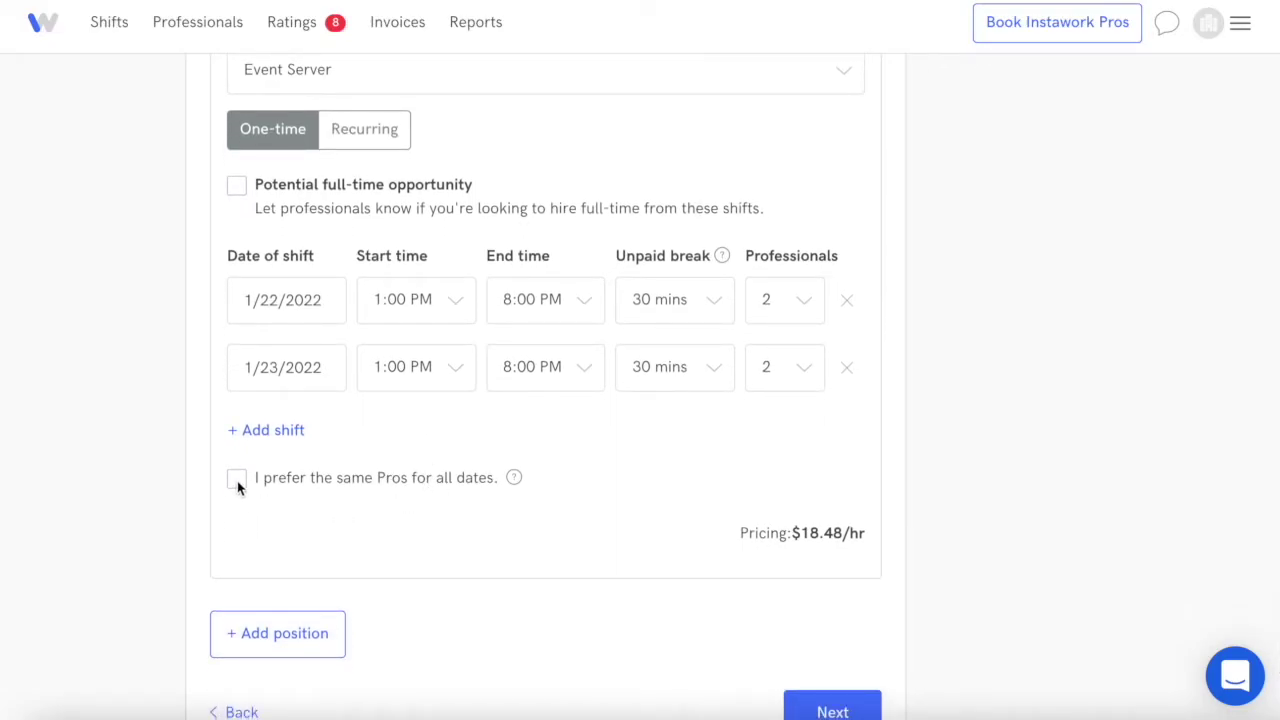
pyautogui.click(237, 482)
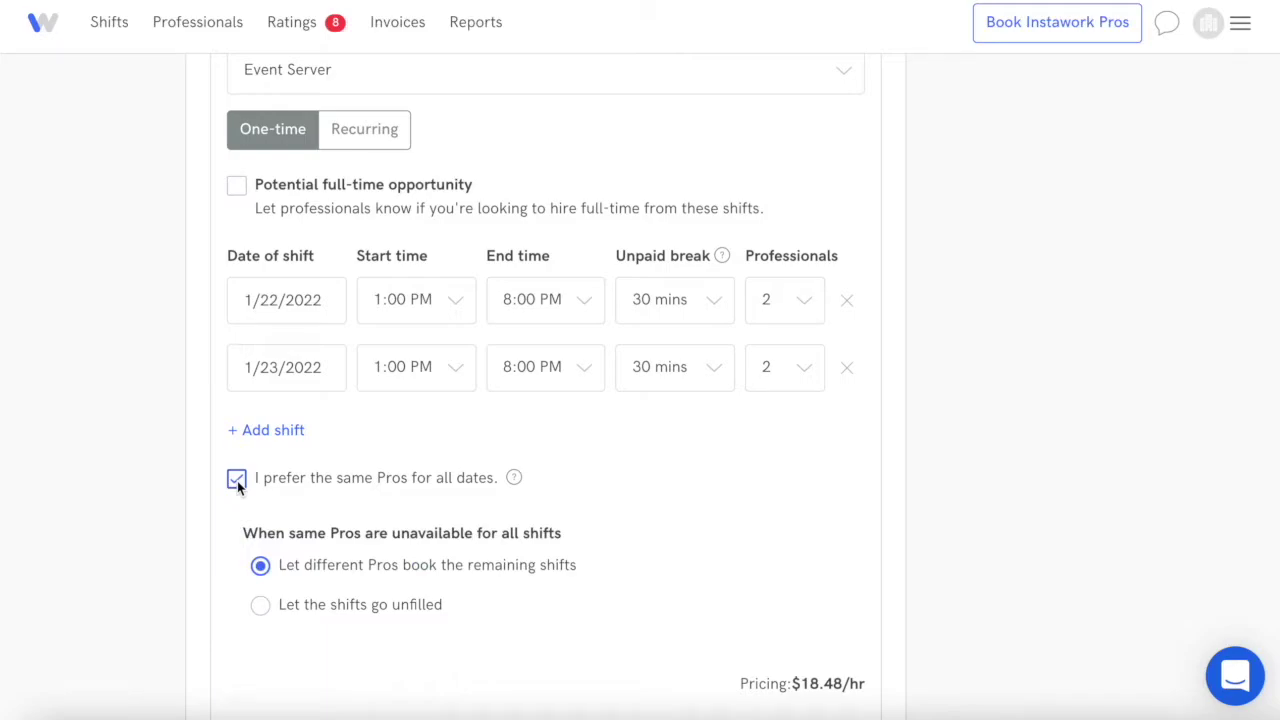
# Scroll down the Shifts step to proceed to the Instructions step
pyautogui.scroll(-1, 237, 482)
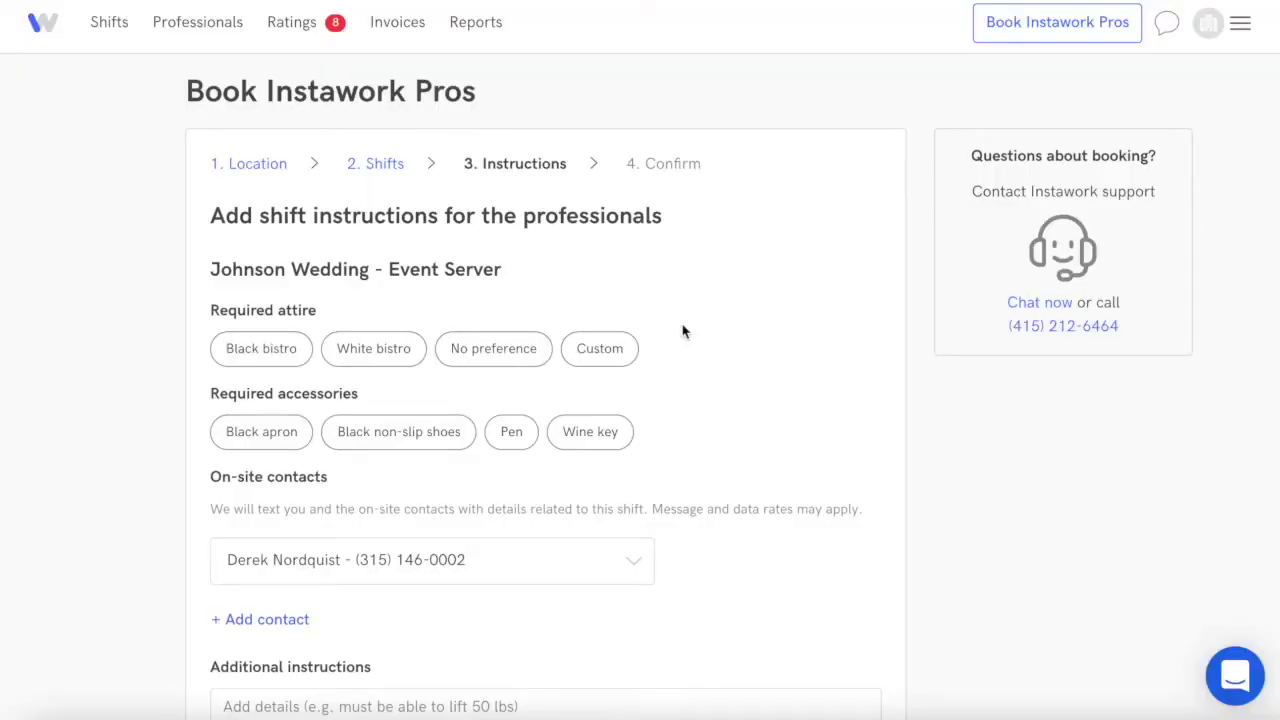
# Require custom attire of black dress shirt, black pants, tie provided, and keep the existing on-site contact
pyautogui.click(600, 349)
pyautogui.write('black dress shirt, black pants, tie will be provided.')
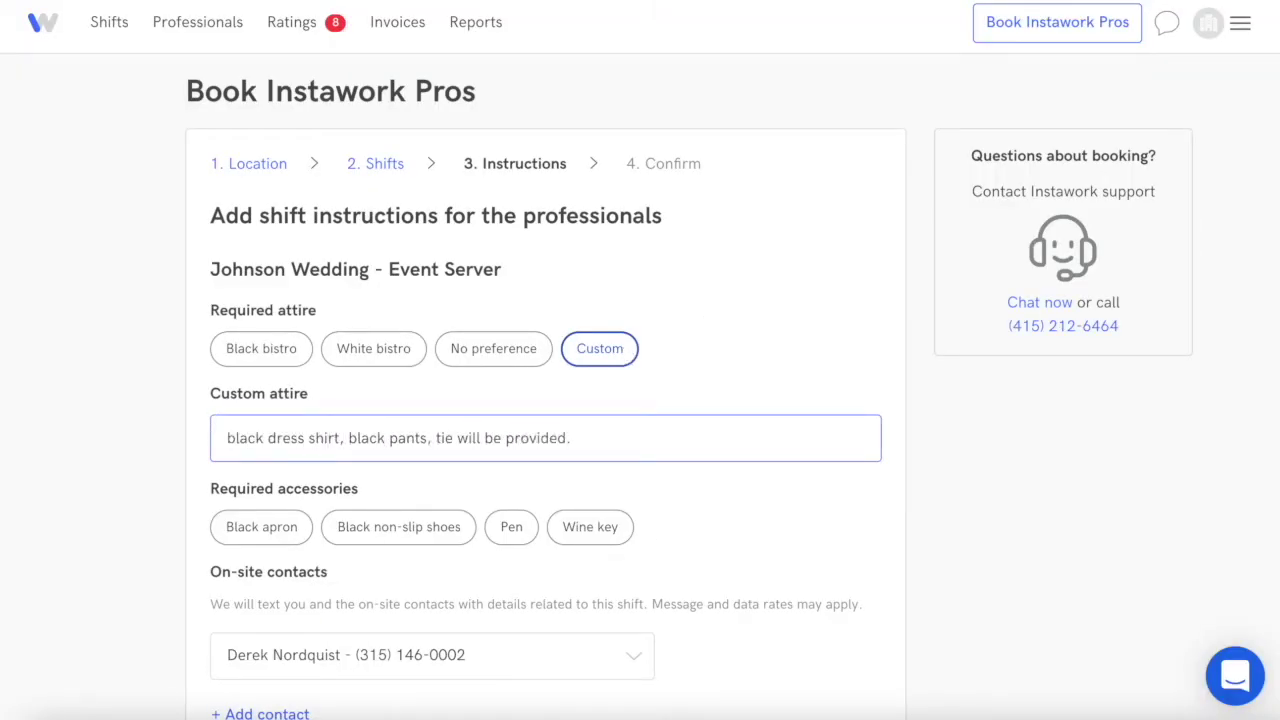
pyautogui.scroll(-1, 640, 400)
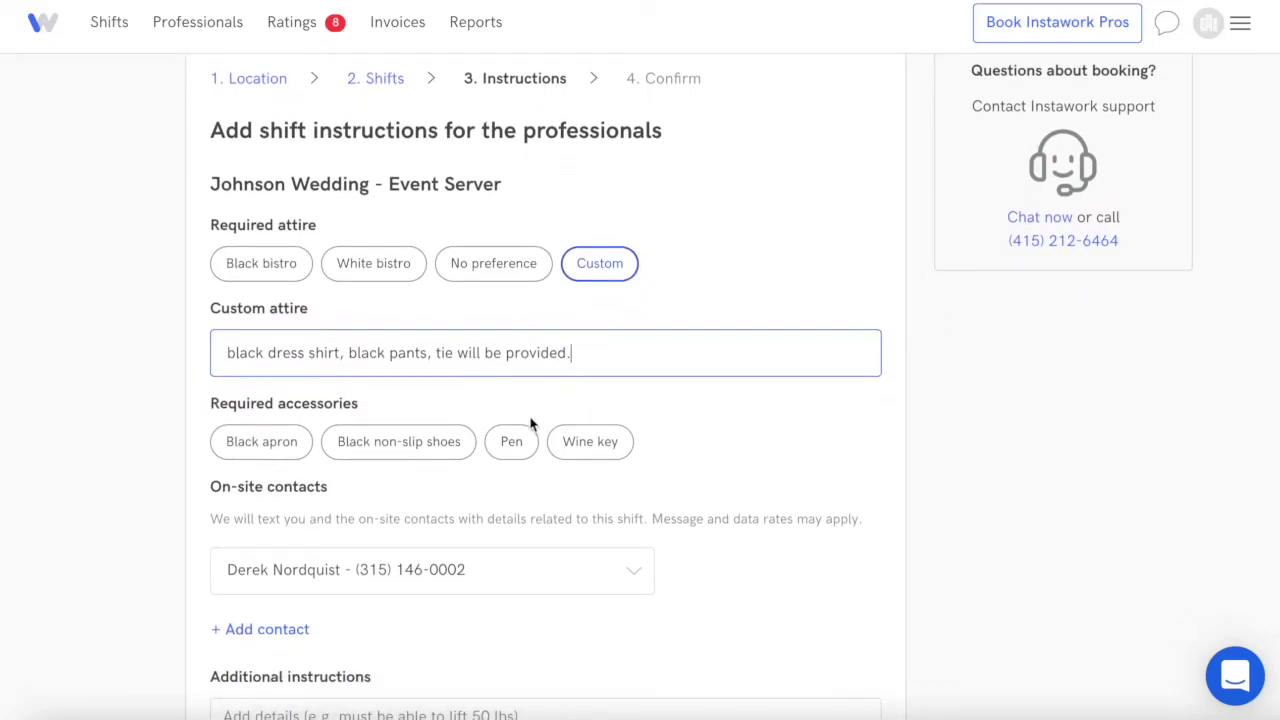
pyautogui.scroll(-2, 510, 448)
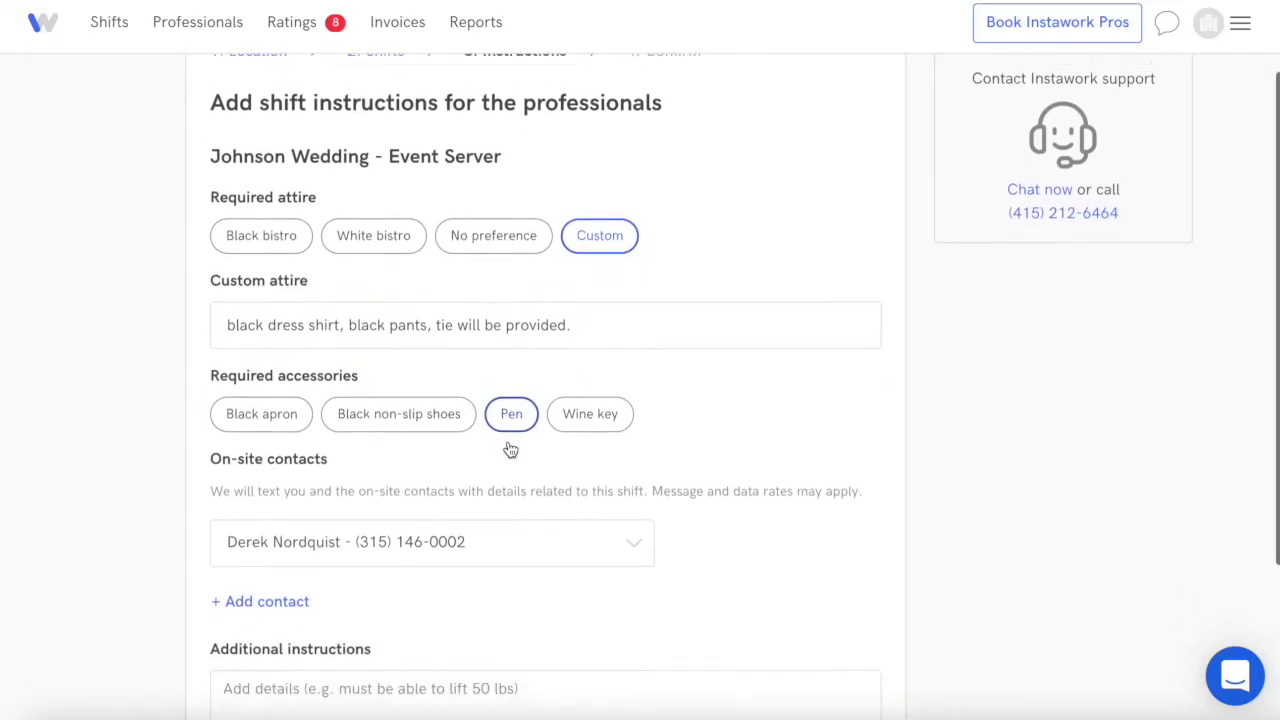
pyautogui.click(508, 448)
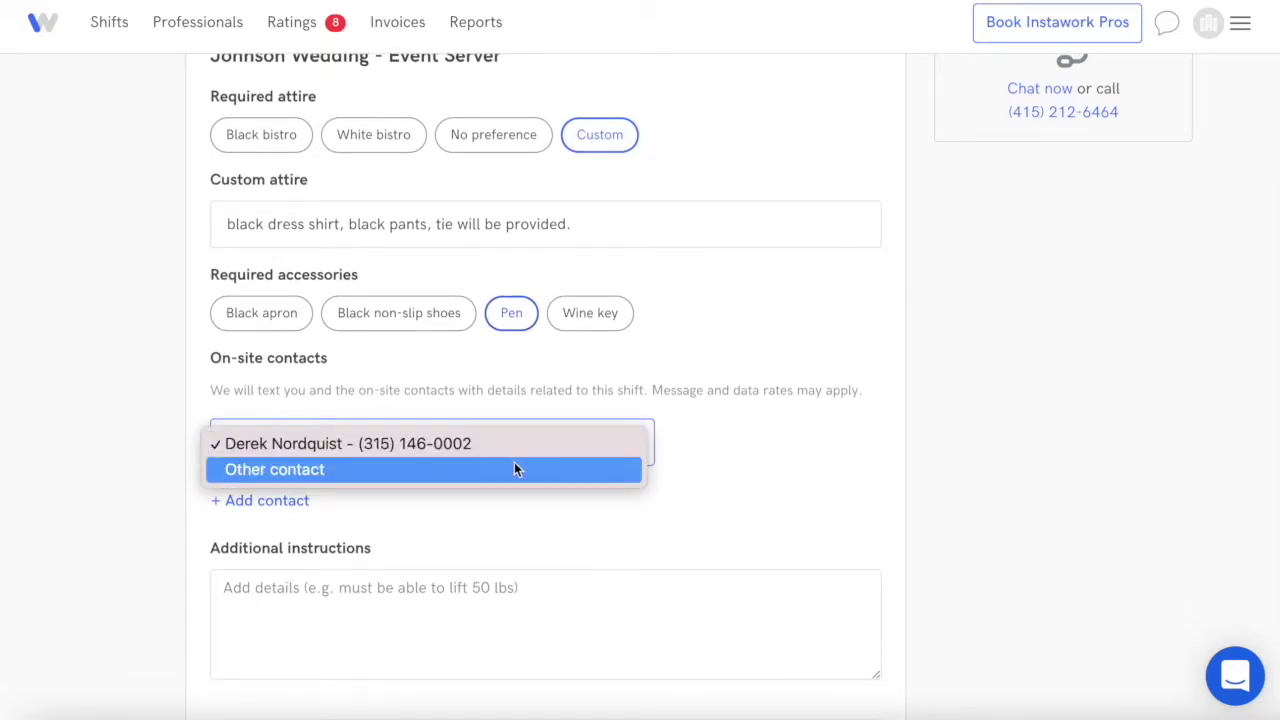
pyautogui.click(514, 450)
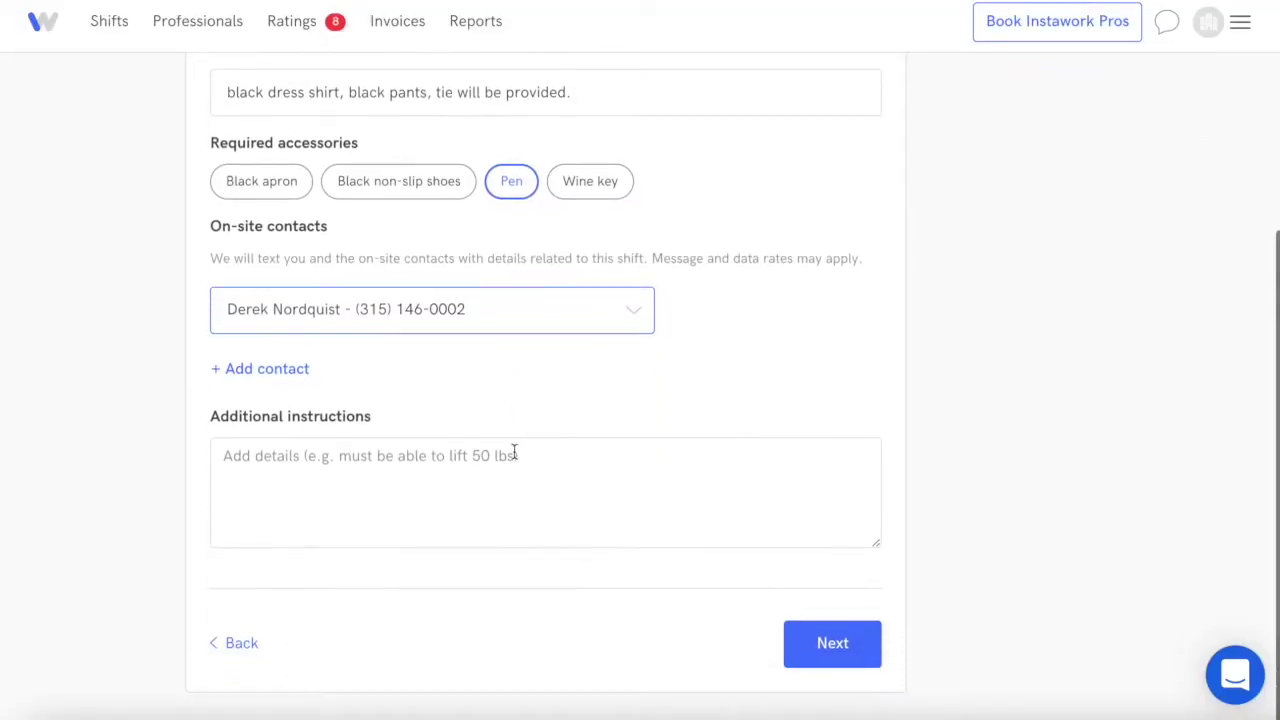
# Add instructions: taking orders, serving a 5 course meal, clearing dishes, refilling water
pyautogui.click(514, 456)
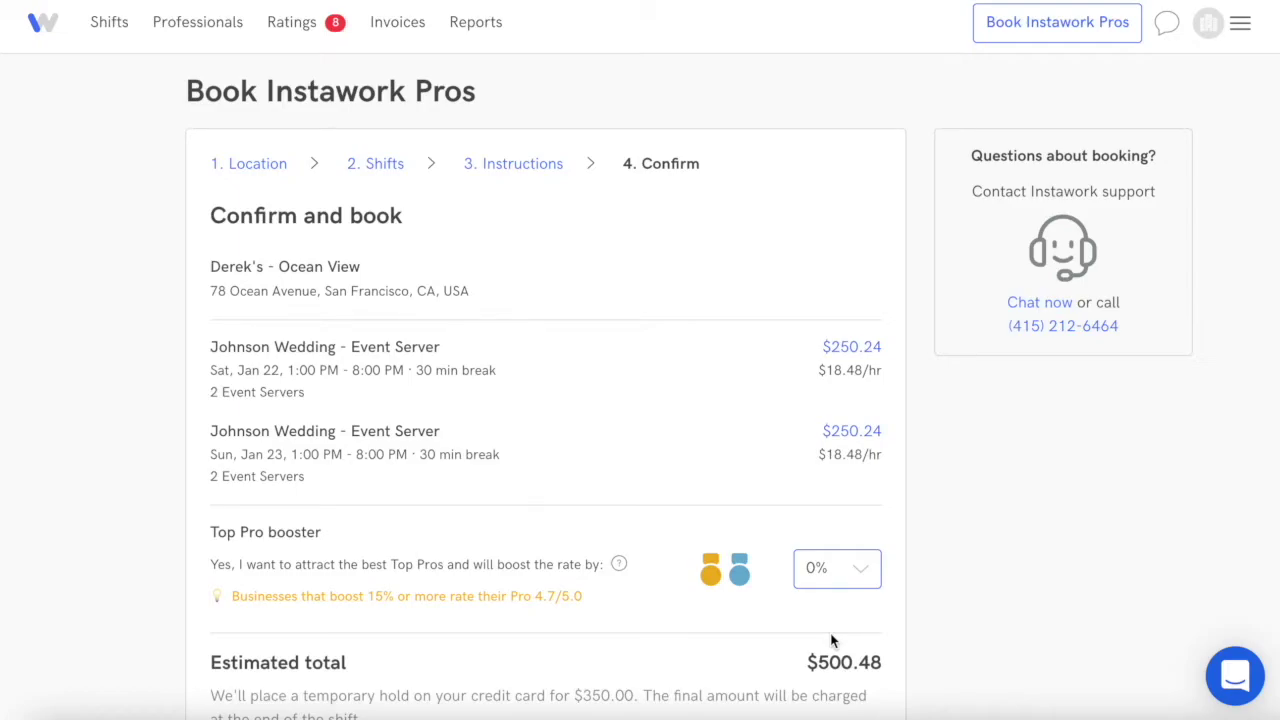
# Apply a 15% Top Pro booster and keep the saved credit card as payment
pyautogui.scroll(-1, 831, 641)
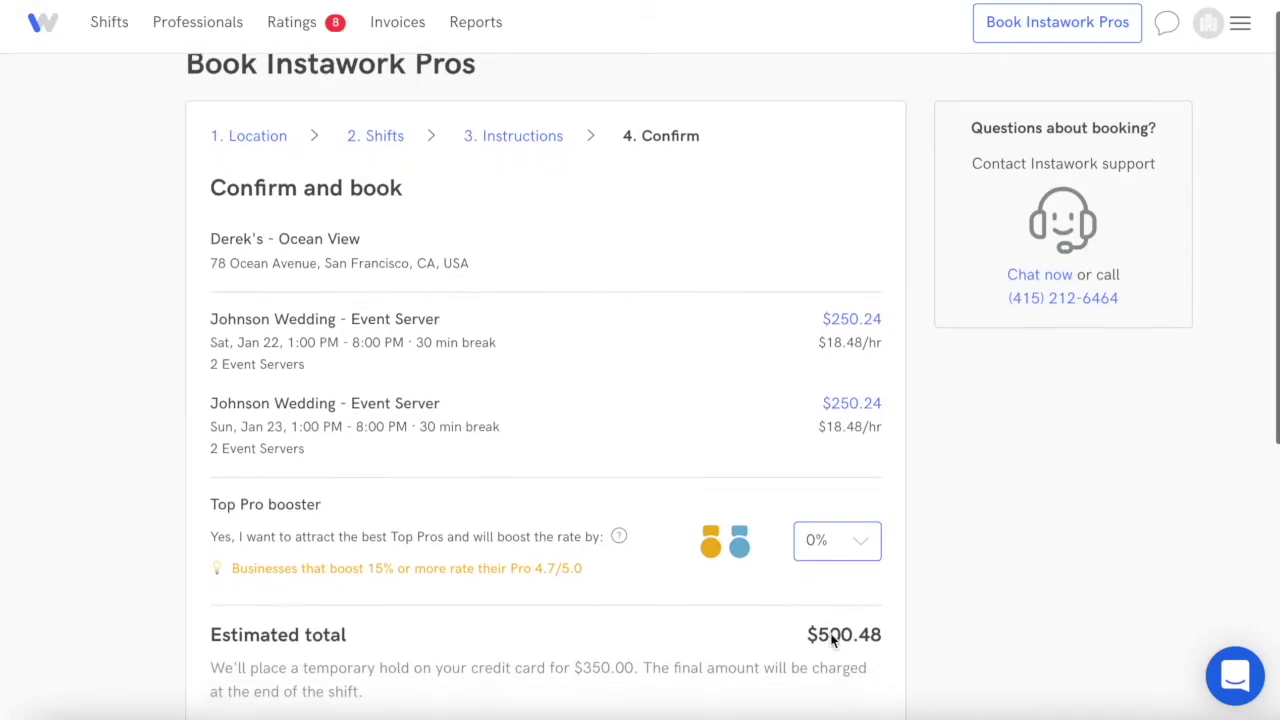
pyautogui.scroll(-1, 831, 641)
pyautogui.scroll(-1, 831, 641)
pyautogui.scroll(-1, 831, 641)
pyautogui.scroll(-1, 831, 641)
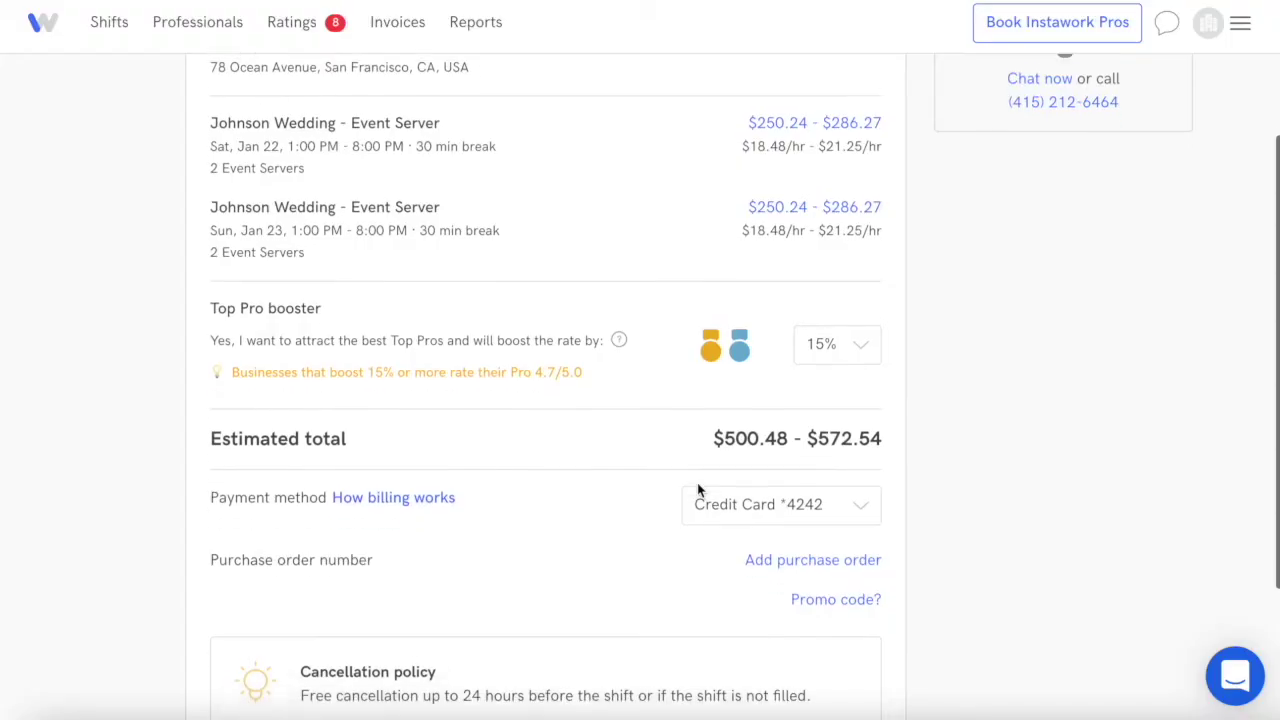
pyautogui.click(698, 488)
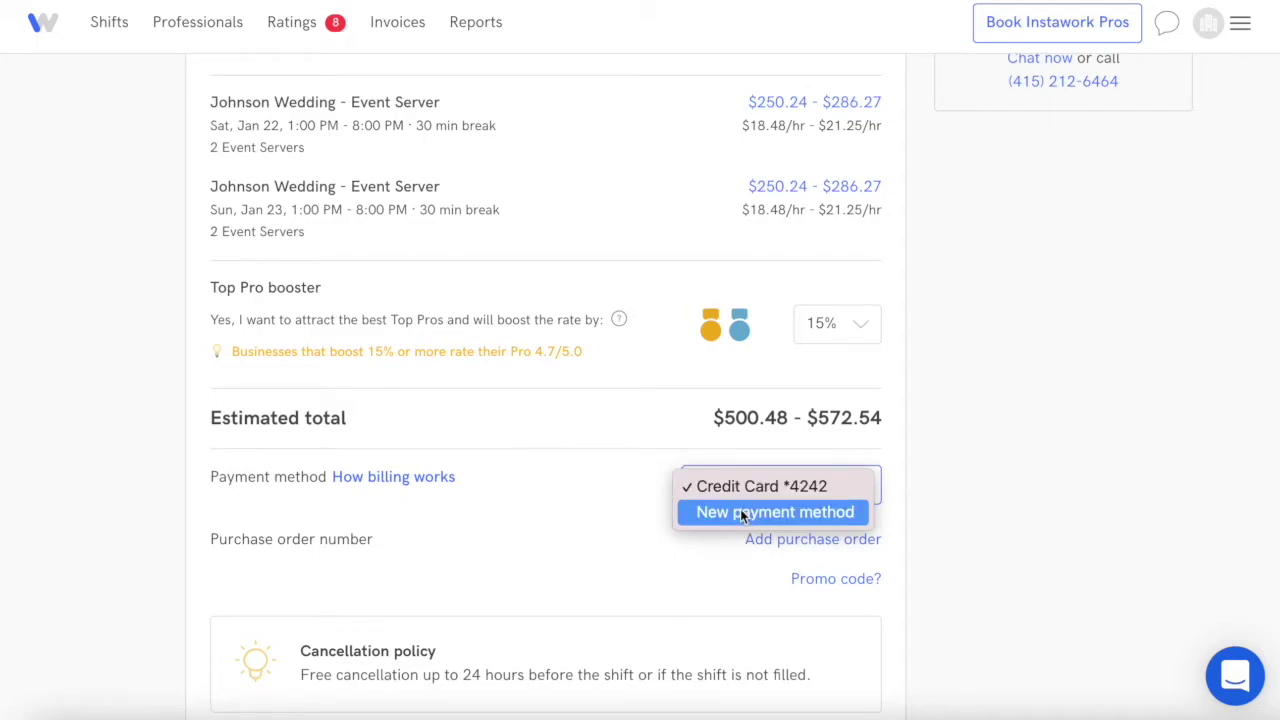
pyautogui.click(736, 487)
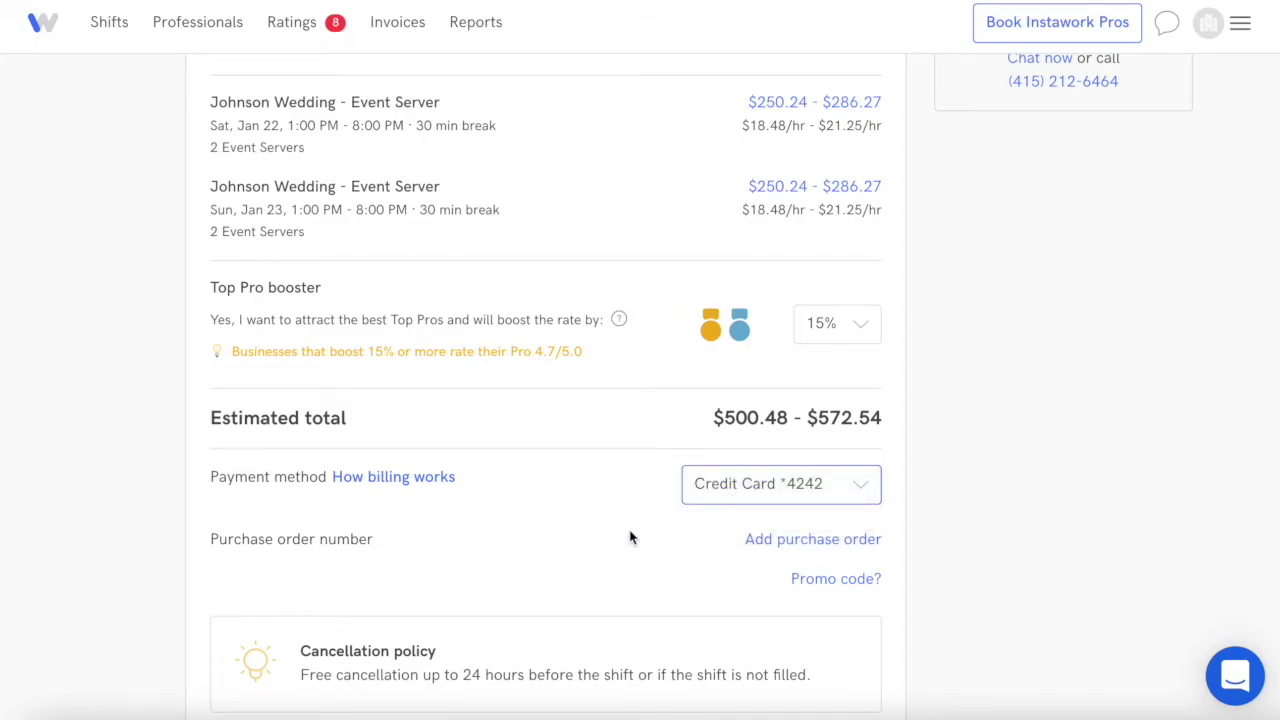
pyautogui.scroll(-3, 630, 538)
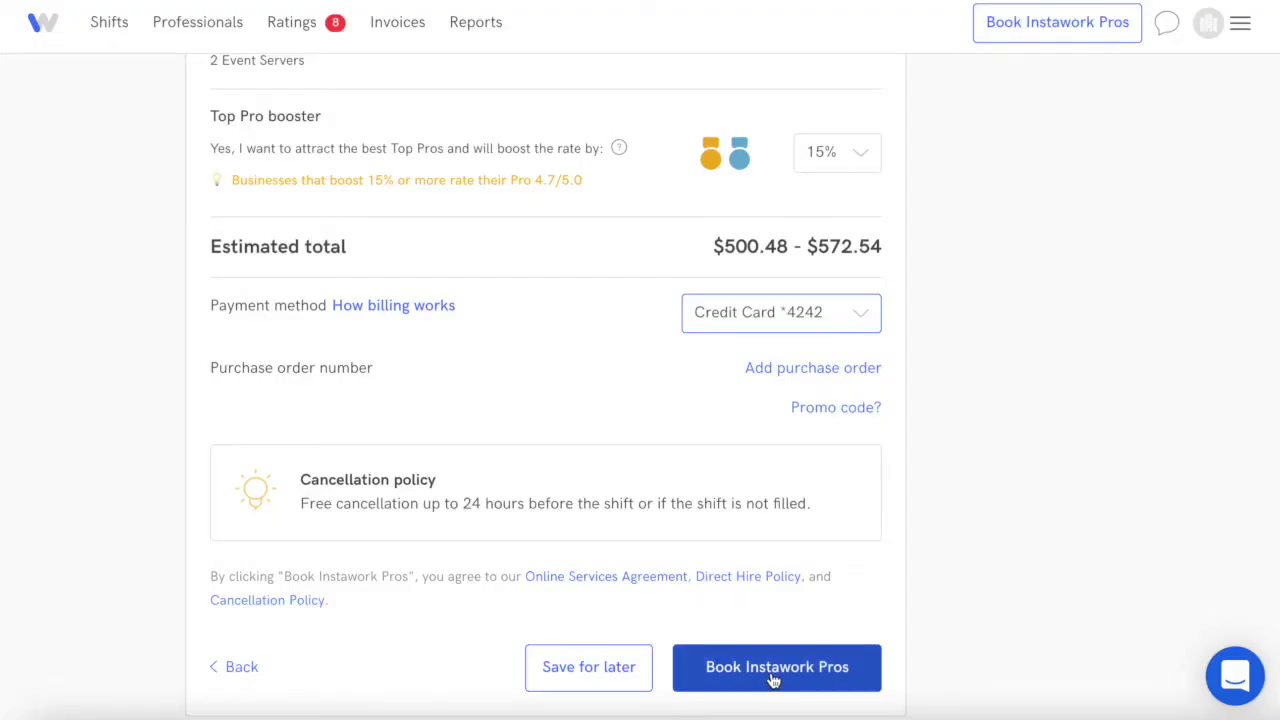
# Book the wedding shifts, then cancel the Jan 13 Prep Cook shift for 'Staff requirements changed'
pyautogui.click(773, 678)
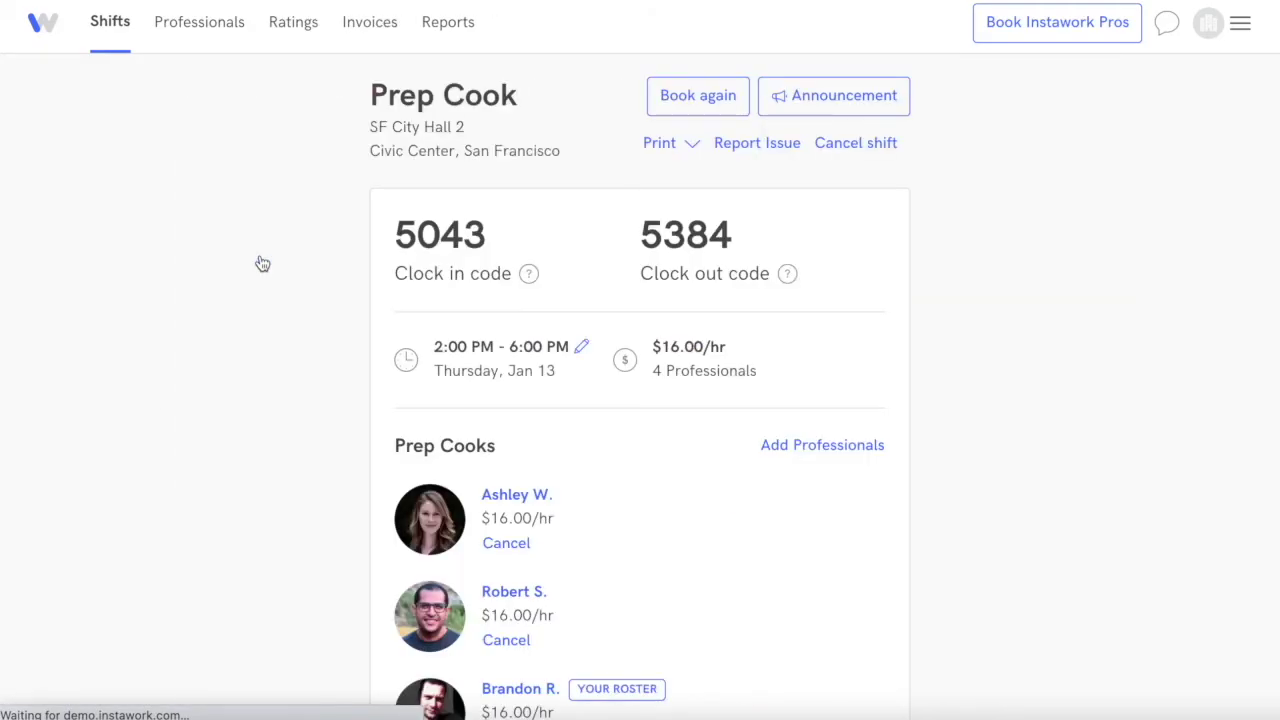
pyautogui.click(840, 145)
pyautogui.click(745, 396)
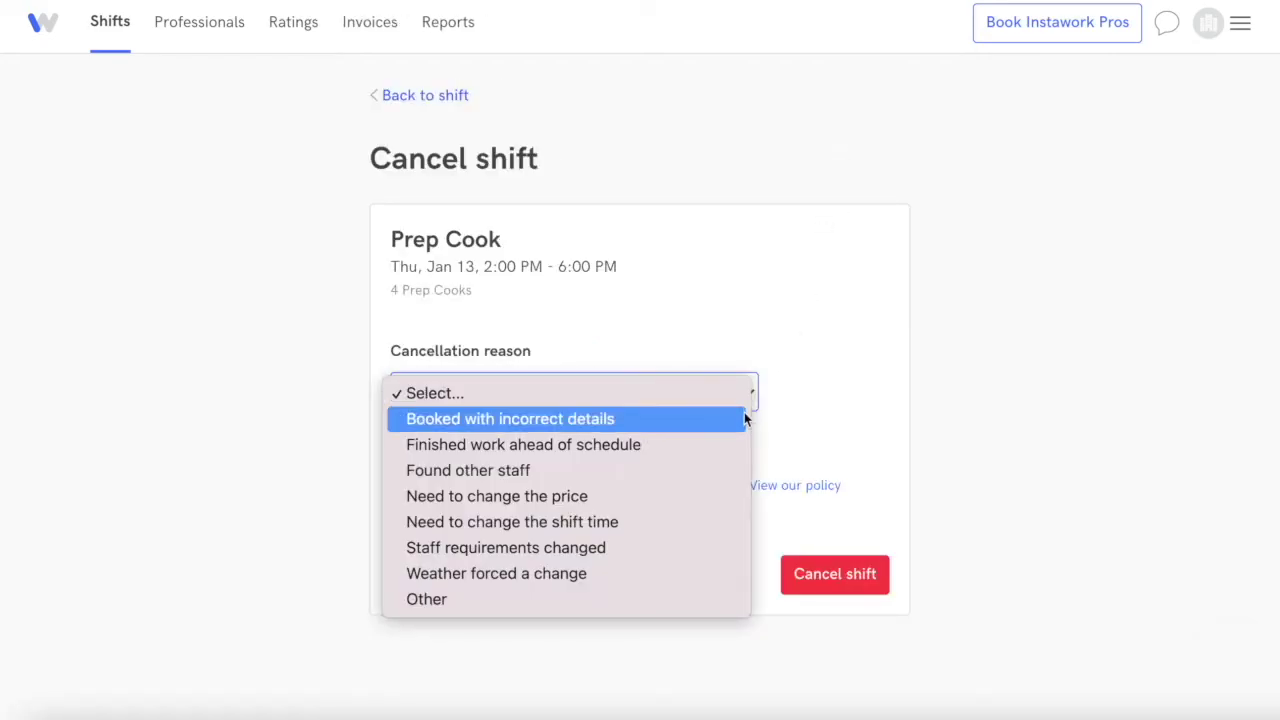
pyautogui.click(723, 547)
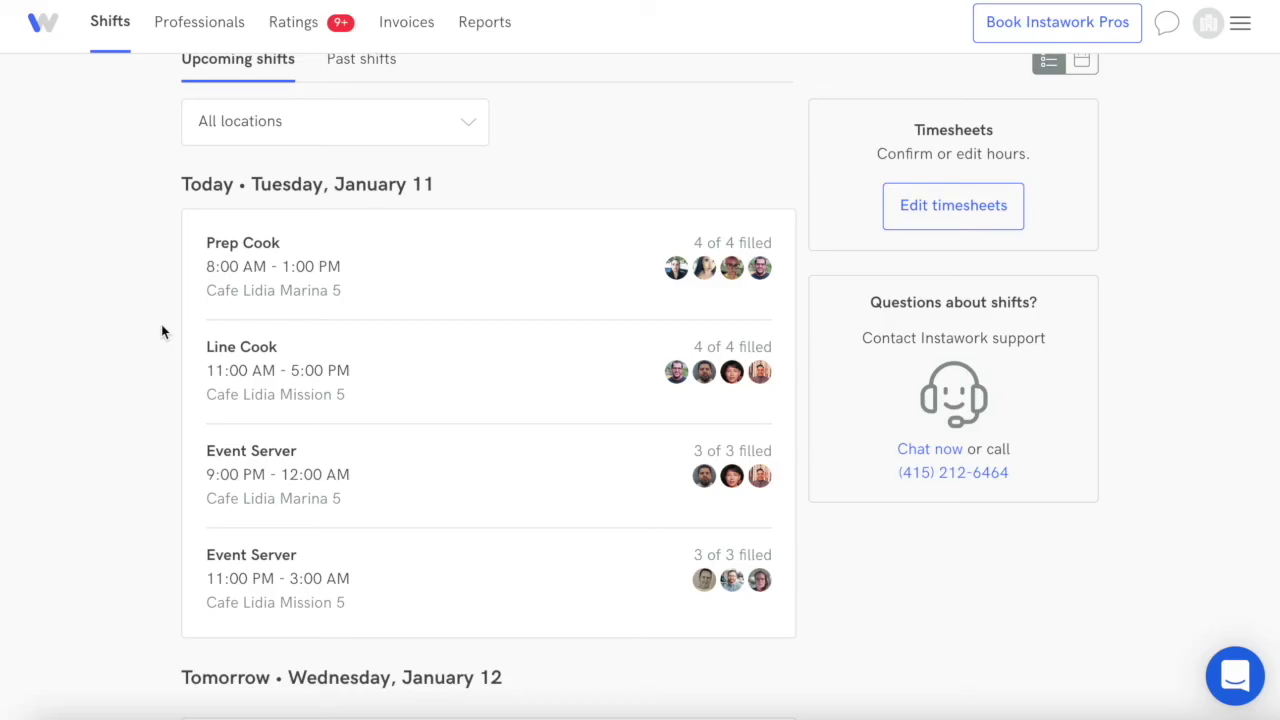
# Review today's Prep Cook shift at Cafe Lidia Marina 5 and its four clocked-in cooks
pyautogui.click(231, 252)
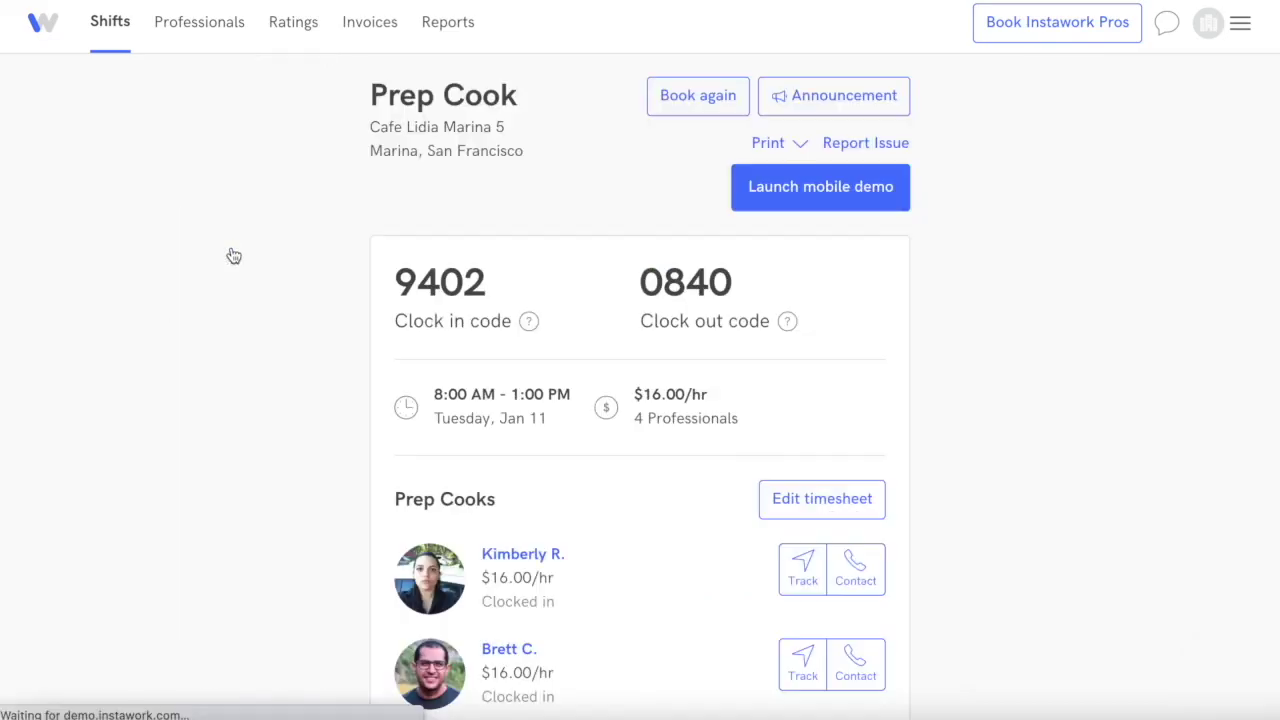
pyautogui.scroll(-2, 233, 256)
pyautogui.scroll(-2, 233, 256)
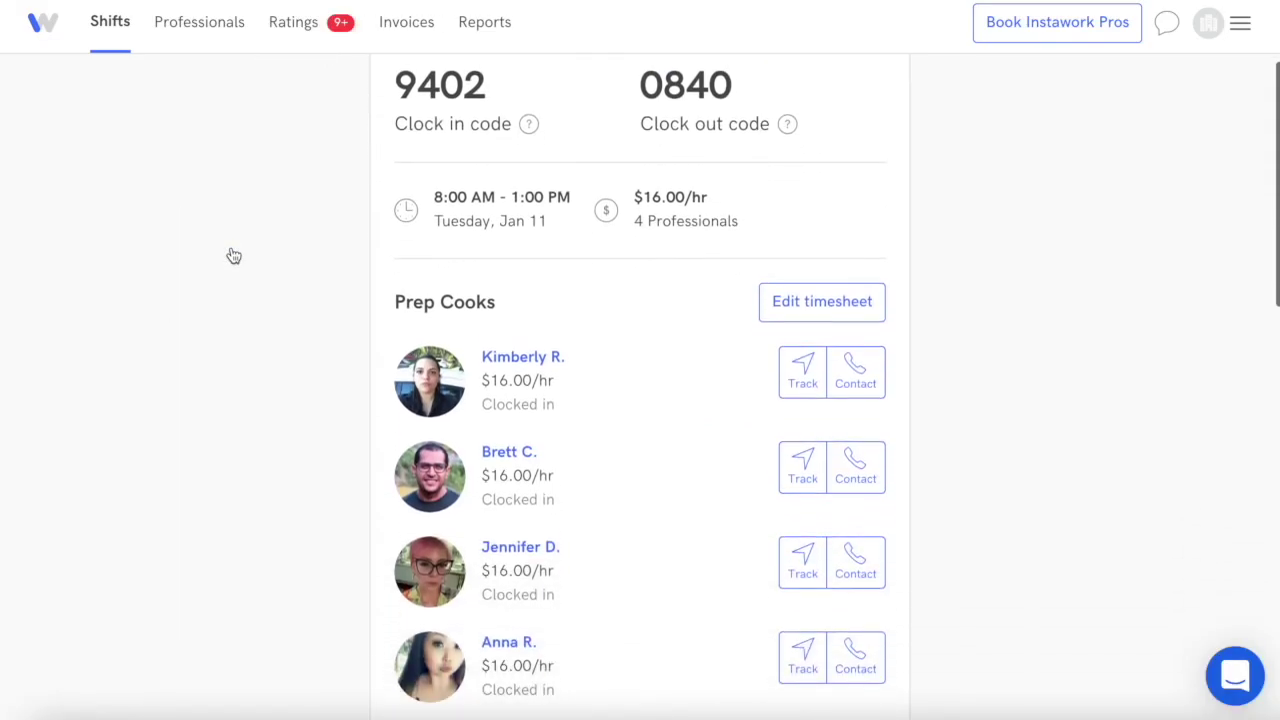